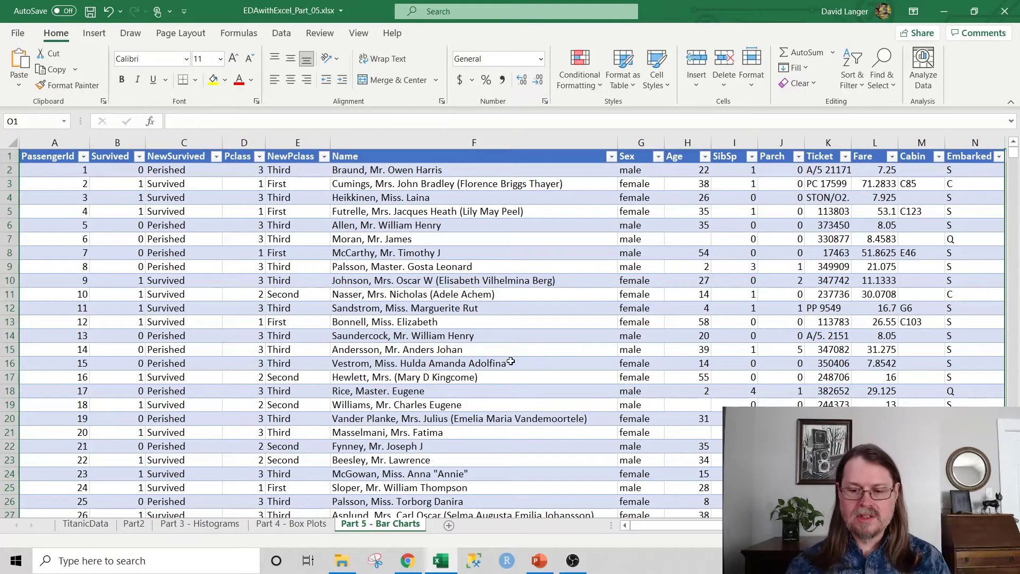
Step: Insert a PivotTable based on the Titanic passenger table, placed on the existing Part 5 - Bar Charts sheet at cell P2
{"action": "left_click_drag", "start_coordinate": [656, 522], "coordinate": [675, 522]}
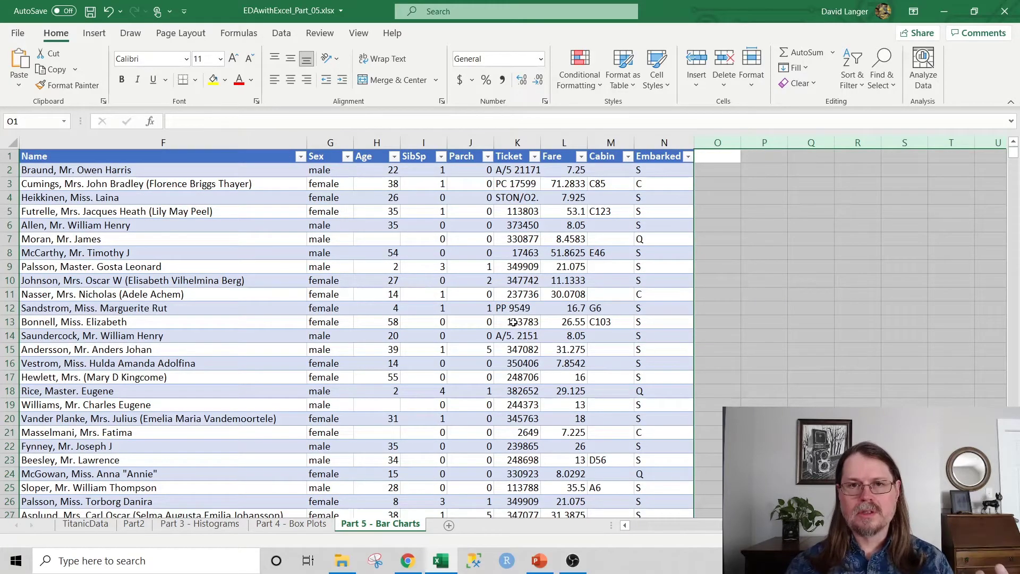
{"action": "left_click", "coordinate": [423, 233]}
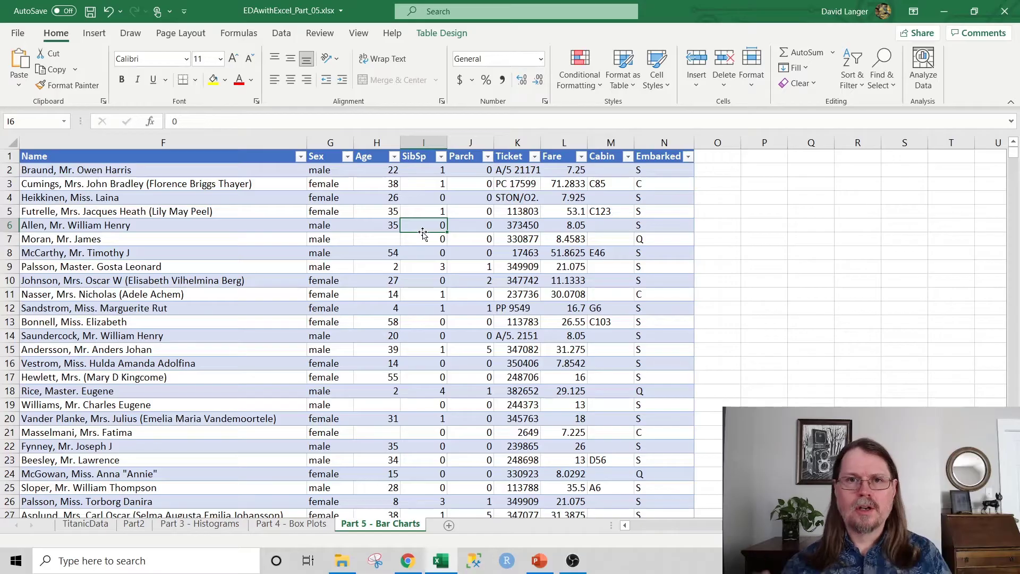
{"action": "left_click", "coordinate": [304, 281]}
{"action": "left_click", "coordinate": [95, 37]}
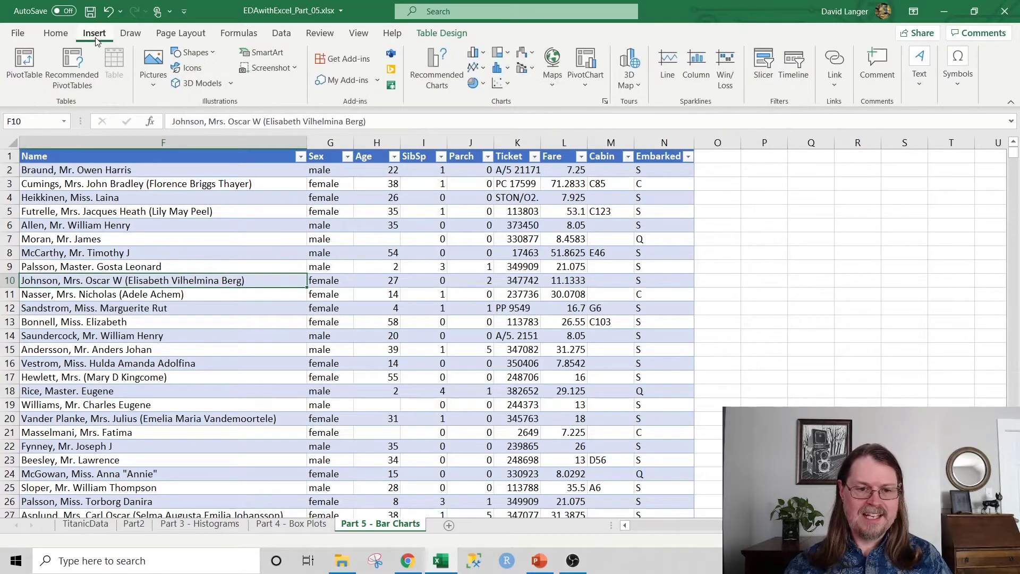
{"action": "left_click", "coordinate": [20, 70]}
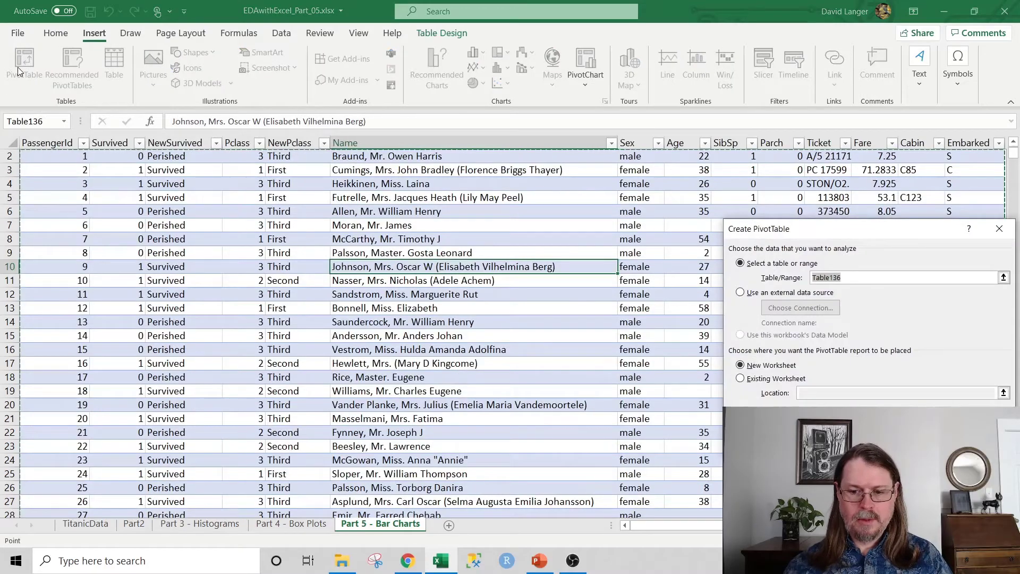
{"action": "left_click", "coordinate": [740, 378]}
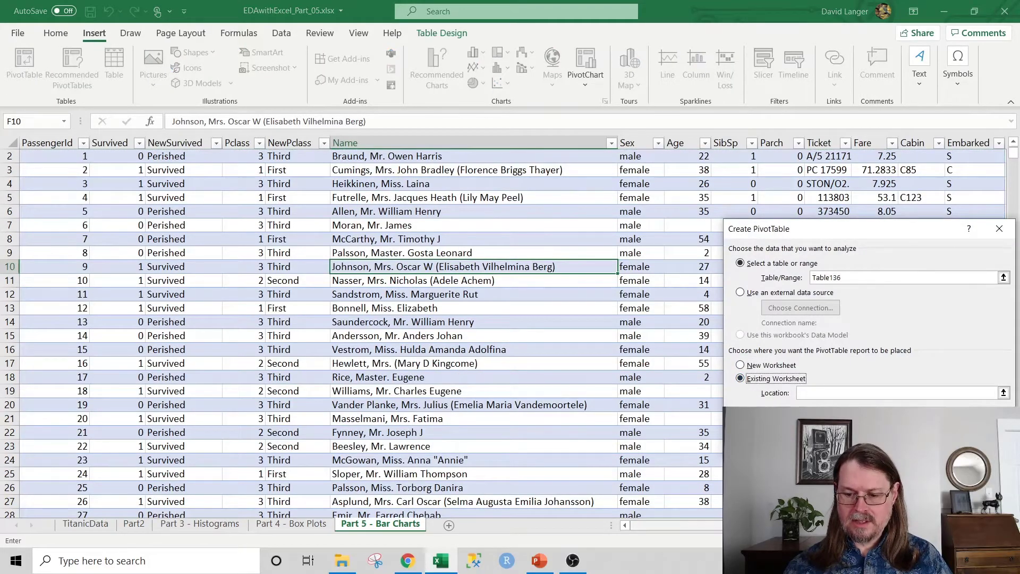
{"action": "scroll", "coordinate": [372, 330], "scroll_direction": "right", "scroll_amount": 3}
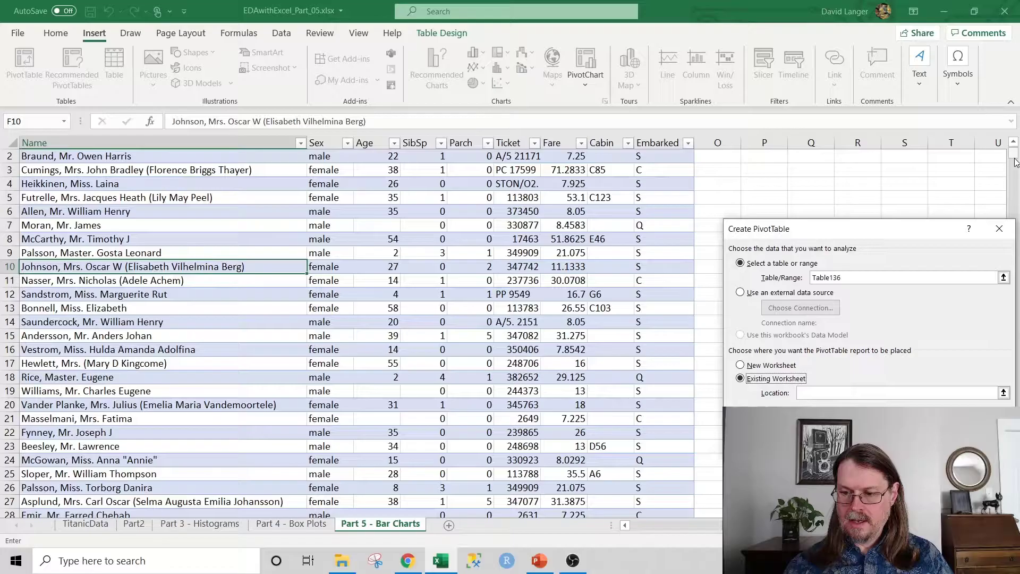
{"action": "scroll", "coordinate": [1014, 159], "scroll_direction": "up", "scroll_amount": 1}
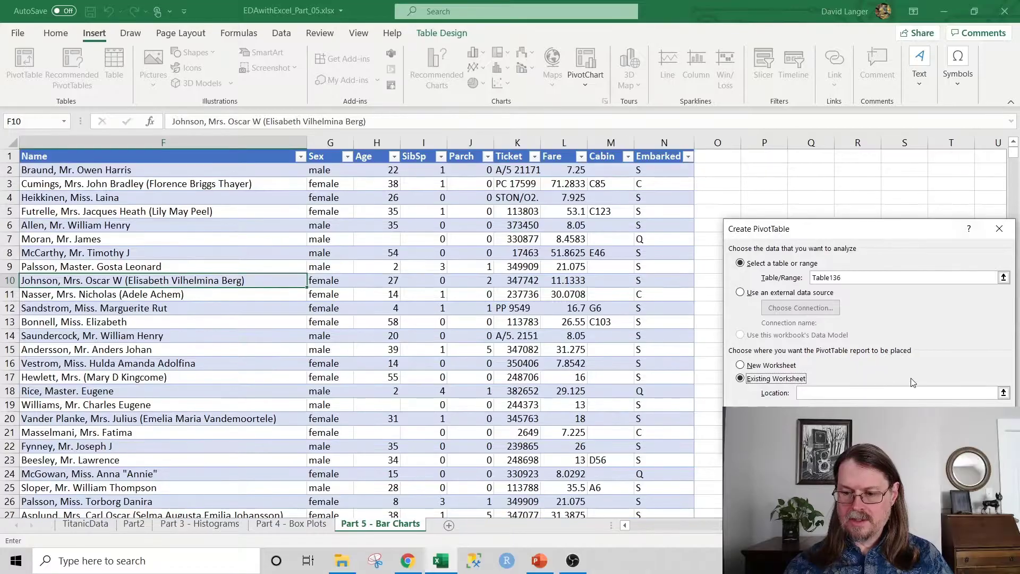
{"action": "left_click", "coordinate": [1003, 393]}
{"action": "left_click", "coordinate": [771, 171]}
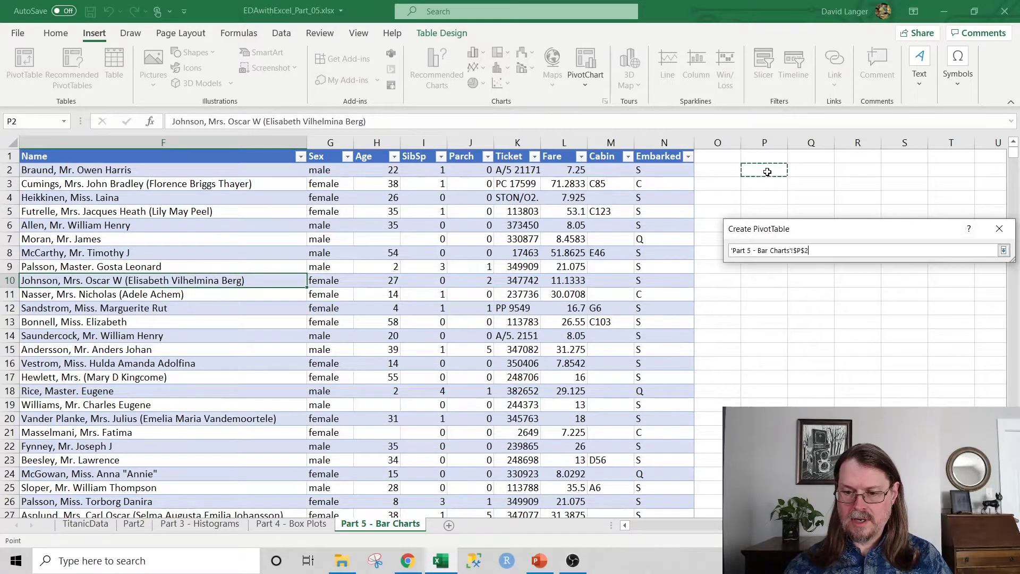
{"action": "left_click", "coordinate": [1002, 252]}
{"action": "key", "text": "Return"}
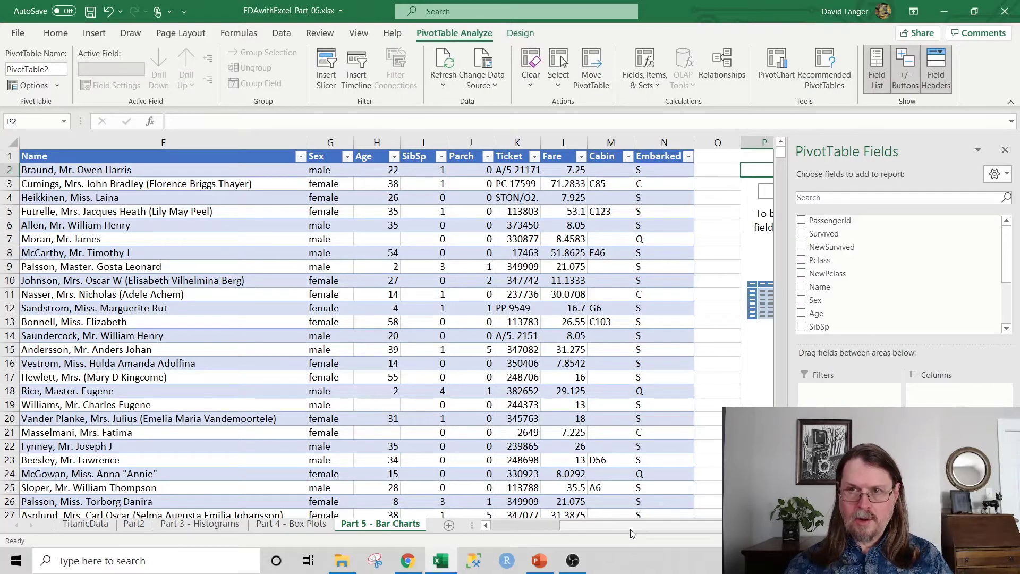
Step: Bring the empty PivotTable into view and shrink the workbook window so all field areas can be reached
{"action": "scroll", "coordinate": [394, 327], "scroll_direction": "right", "scroll_amount": 4}
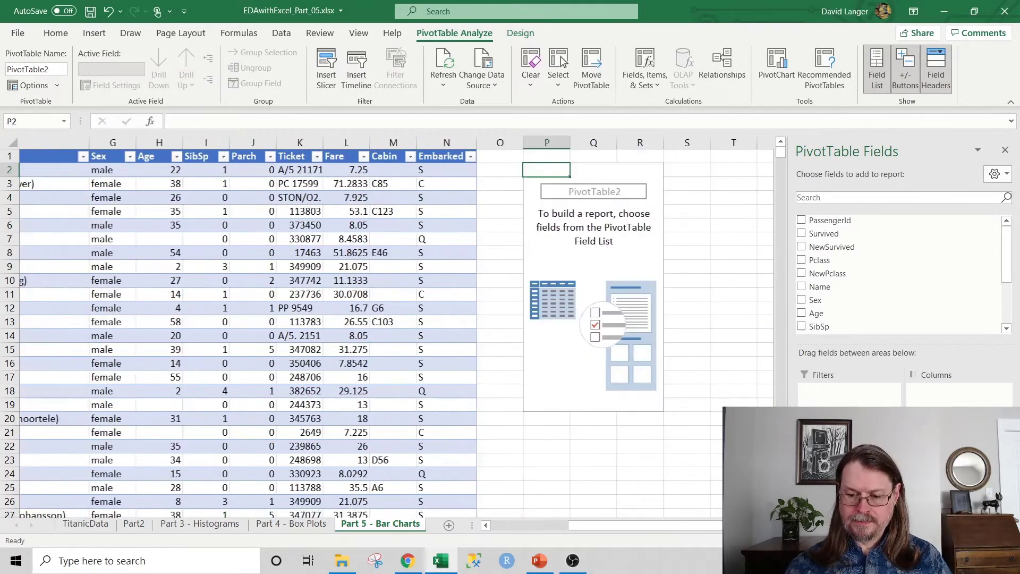
{"action": "scroll", "coordinate": [393, 327], "scroll_direction": "right", "scroll_amount": 5}
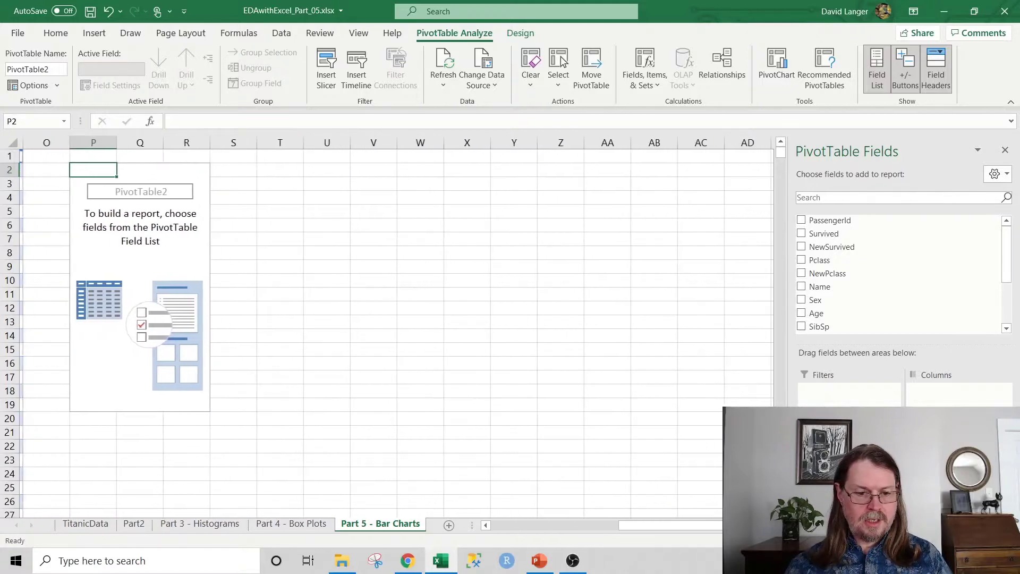
{"action": "left_click", "coordinate": [975, 11]}
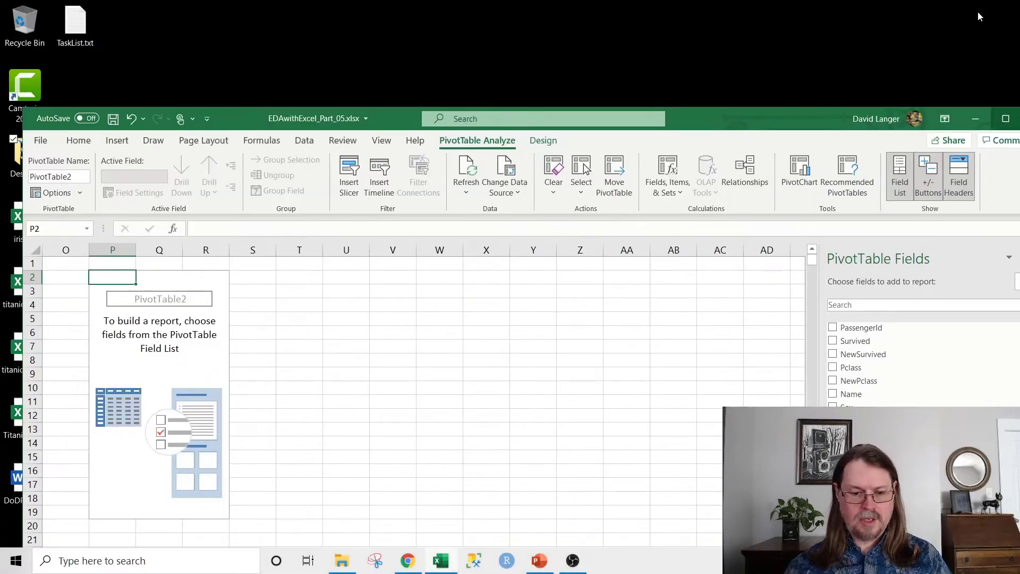
{"action": "left_click_drag", "start_coordinate": [748, 123], "coordinate": [728, 11]}
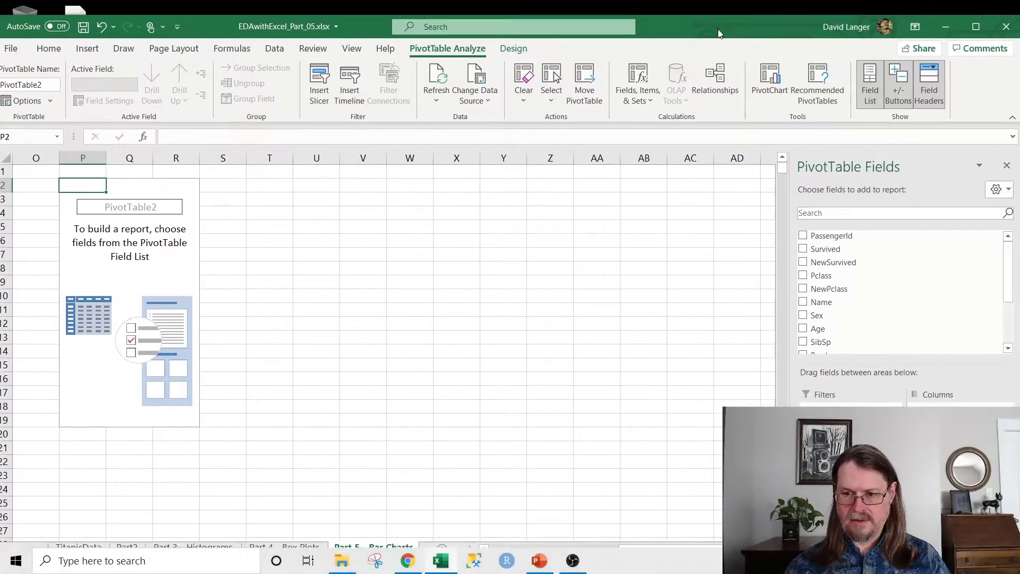
{"action": "double_click", "coordinate": [728, 10]}
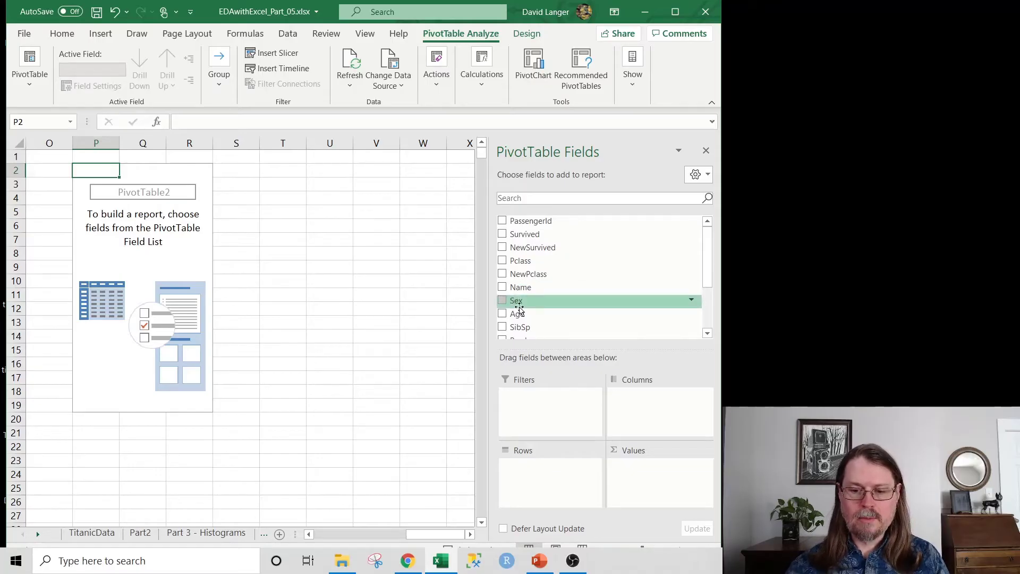
Step: Add Sex, NewPclass and Embarked, in that order, as the row fields of the PivotTable
{"action": "left_click_drag", "start_coordinate": [534, 304], "coordinate": [529, 469]}
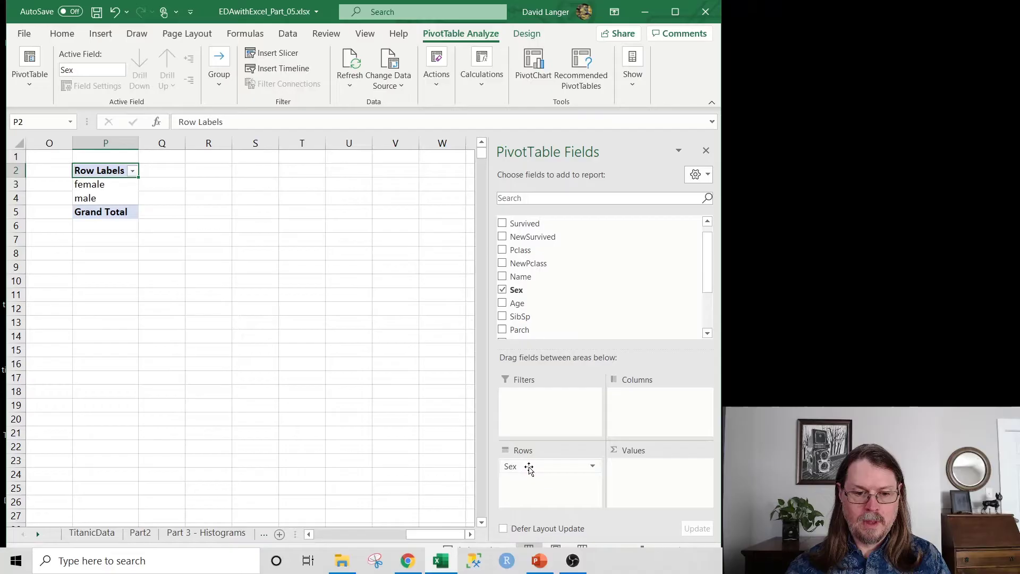
{"action": "left_click_drag", "start_coordinate": [533, 271], "coordinate": [532, 477]}
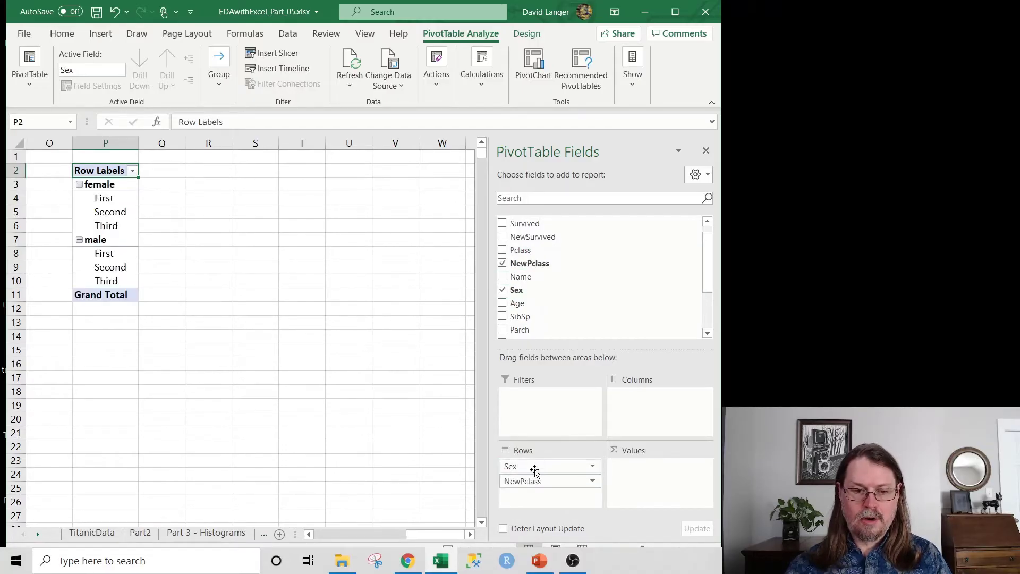
{"action": "left_click_drag", "start_coordinate": [707, 277], "coordinate": [639, 319]}
{"action": "left_click_drag", "start_coordinate": [552, 313], "coordinate": [558, 485]}
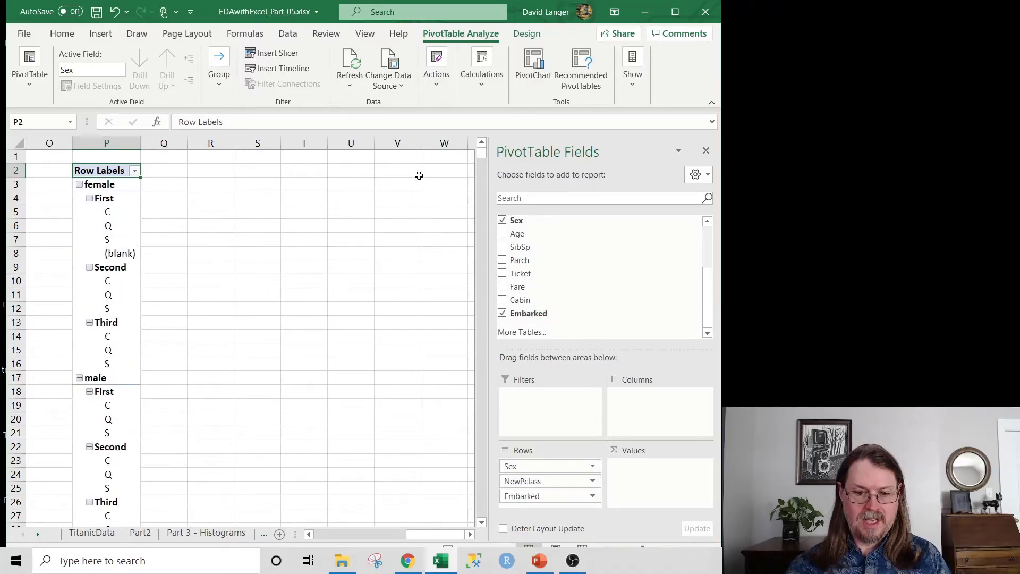
Step: Collapse the ribbon, then use NewSurvived both as the PivotTable's column field and as its counted value
{"action": "left_click", "coordinate": [712, 103]}
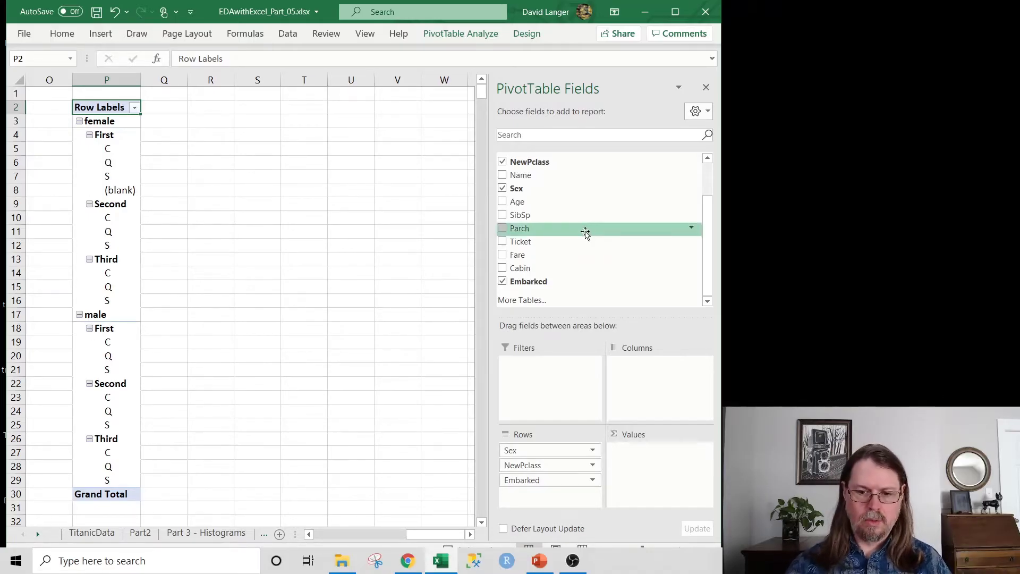
{"action": "scroll", "coordinate": [585, 234], "scroll_direction": "up", "scroll_amount": 2}
{"action": "left_click_drag", "start_coordinate": [537, 183], "coordinate": [640, 361]}
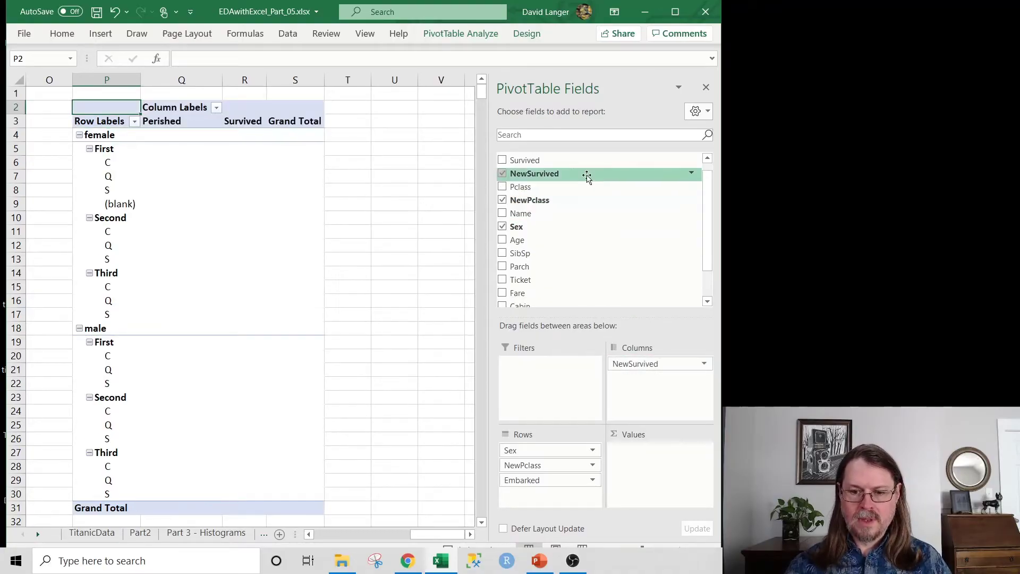
{"action": "left_click_drag", "start_coordinate": [542, 179], "coordinate": [638, 460]}
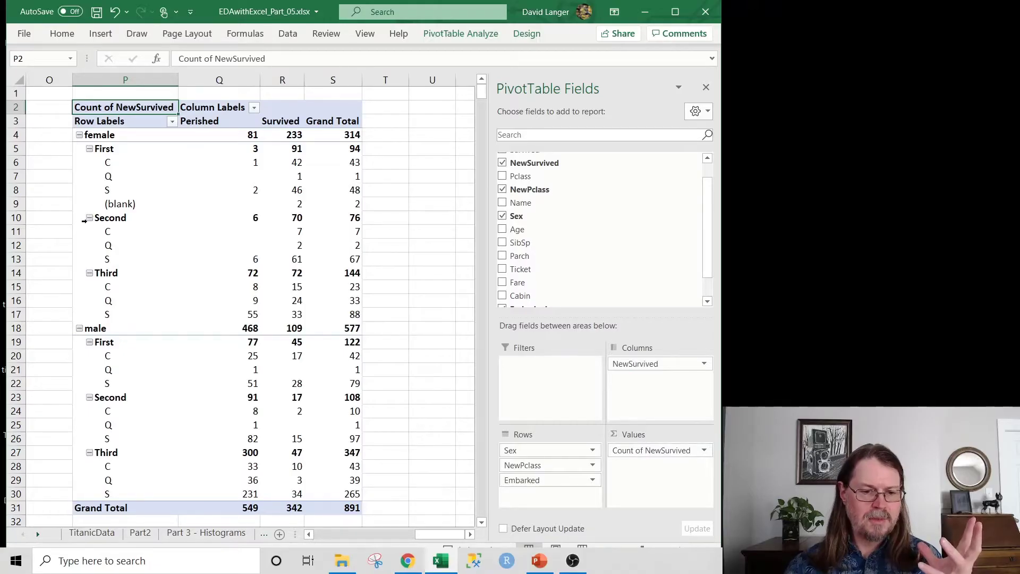
Step: Collapse the First, Second and Third class groups in the PivotTable to hide the embarkation rows
{"action": "left_click", "coordinate": [89, 149]}
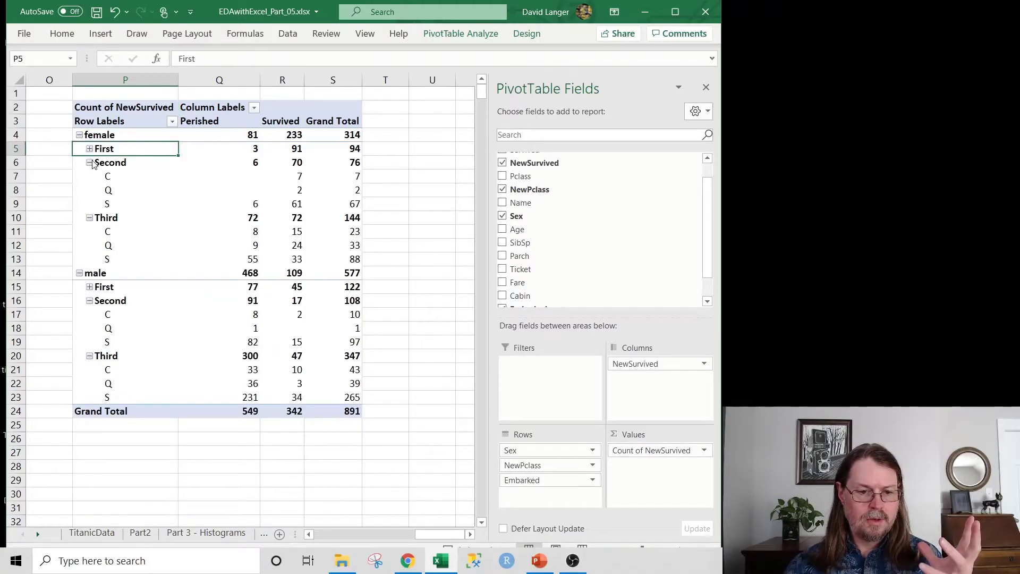
{"action": "left_click", "coordinate": [90, 162]}
{"action": "left_click", "coordinate": [89, 176]}
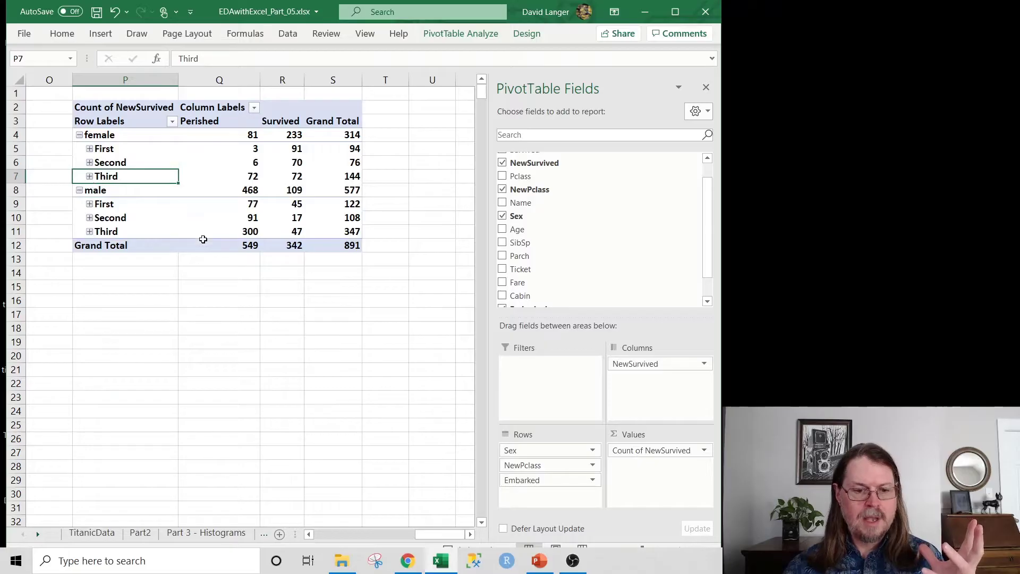
{"action": "mouse_move", "coordinate": [205, 244]}
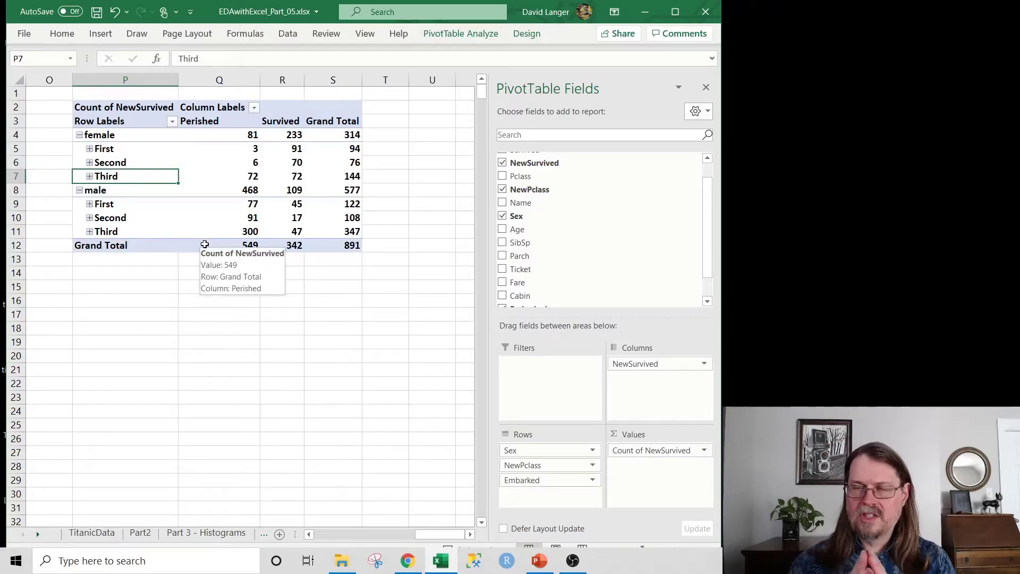
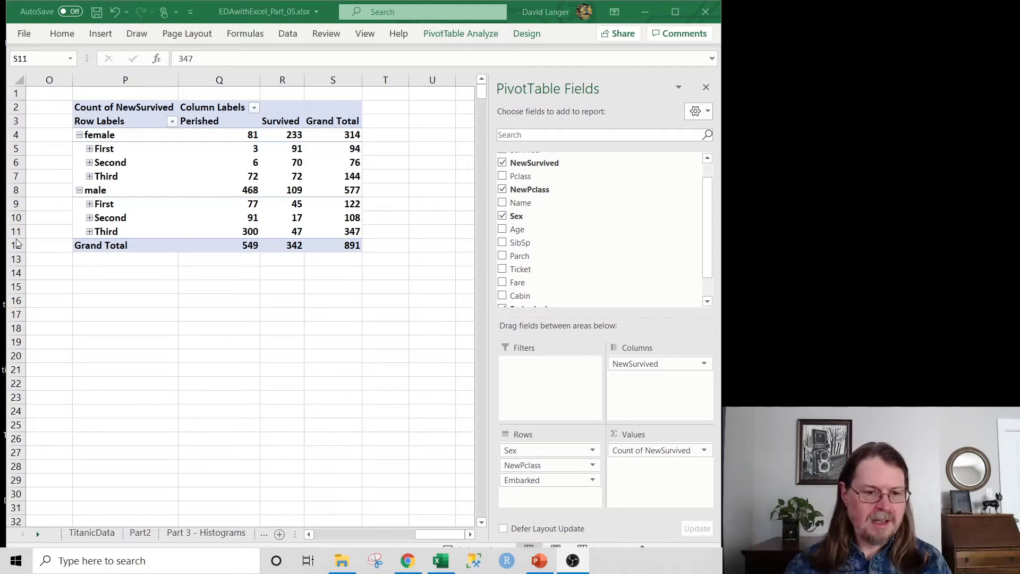
Step: Expand the Third, Second and First class groups again to show the embarkation rows
{"action": "left_click", "coordinate": [89, 176]}
{"action": "left_click", "coordinate": [89, 162]}
{"action": "left_click", "coordinate": [89, 149]}
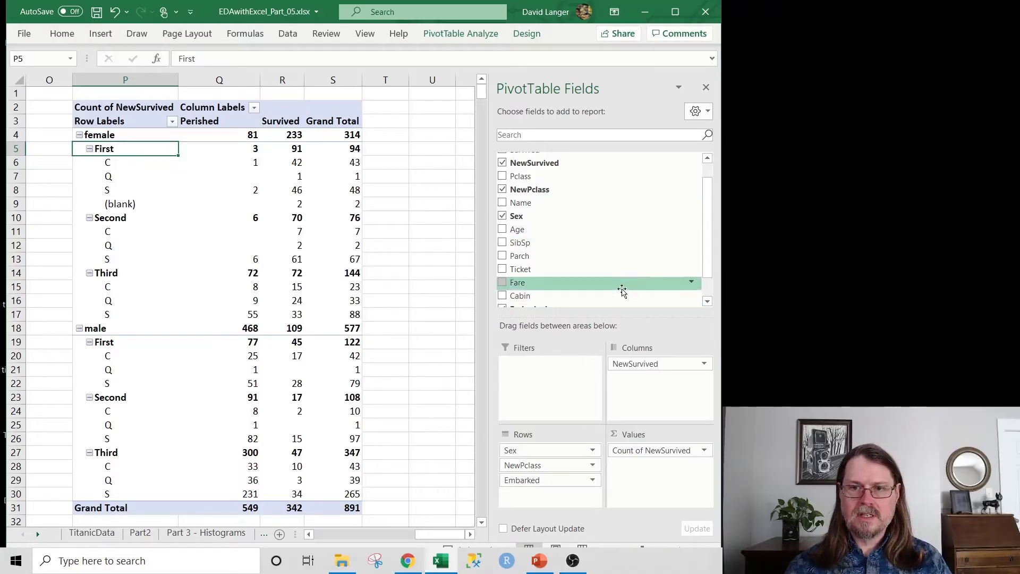
Step: Maximize the workbook window and insert a Stacked Column PivotChart from the PivotTable
{"action": "left_click", "coordinate": [675, 12]}
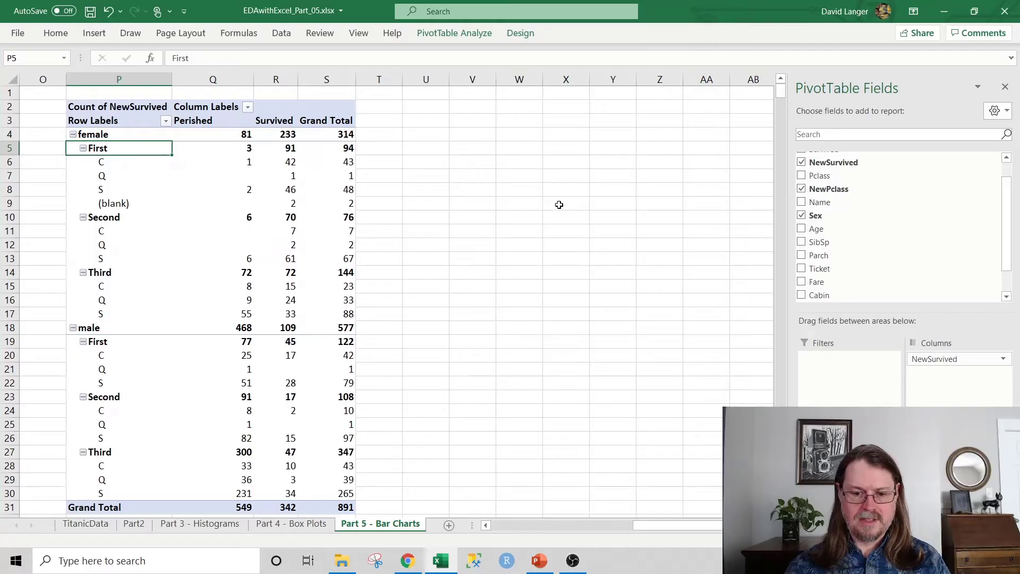
{"action": "left_click", "coordinate": [285, 189]}
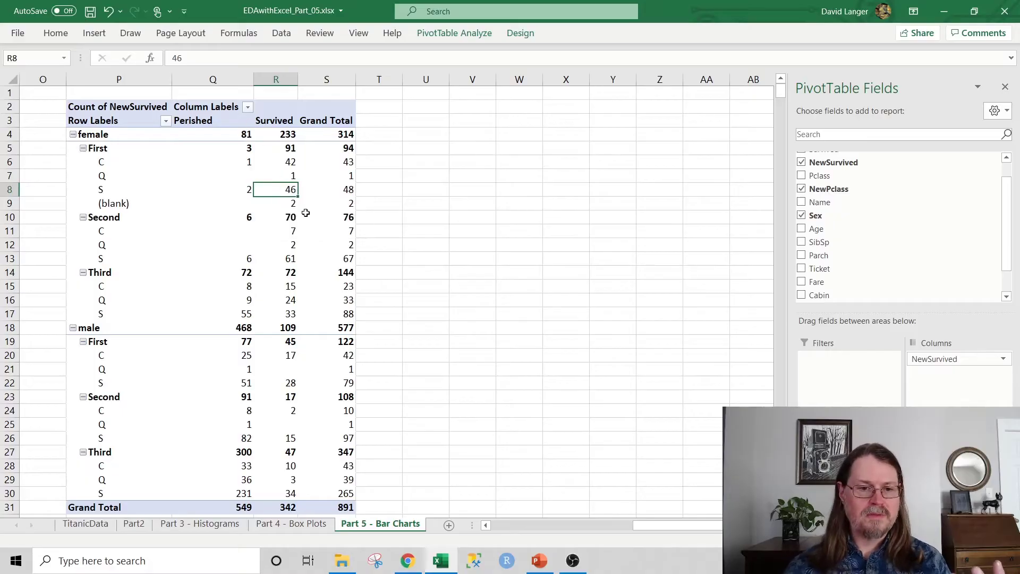
{"action": "left_click", "coordinate": [96, 33]}
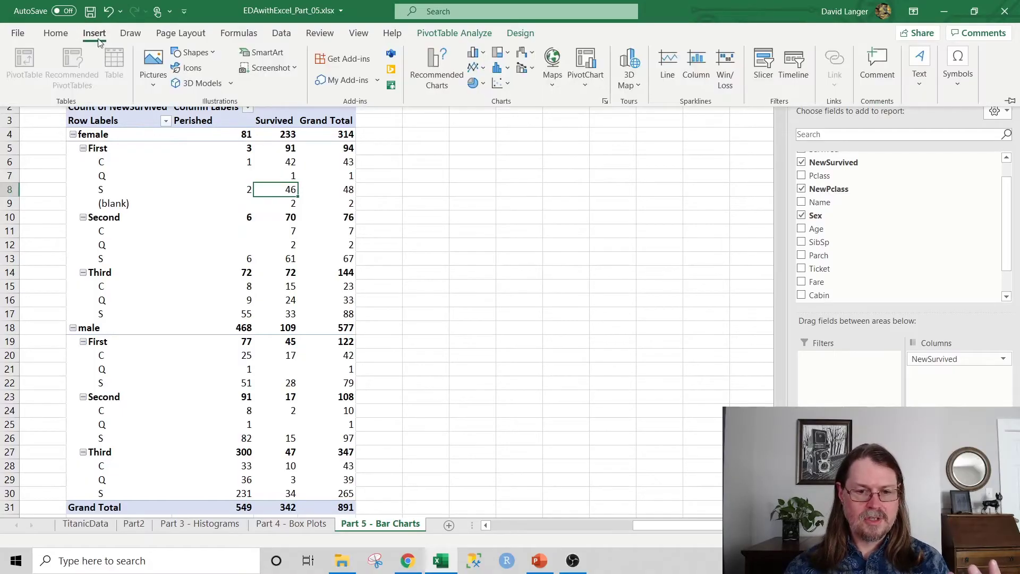
{"action": "left_click", "coordinate": [587, 80]}
{"action": "left_click", "coordinate": [602, 103]}
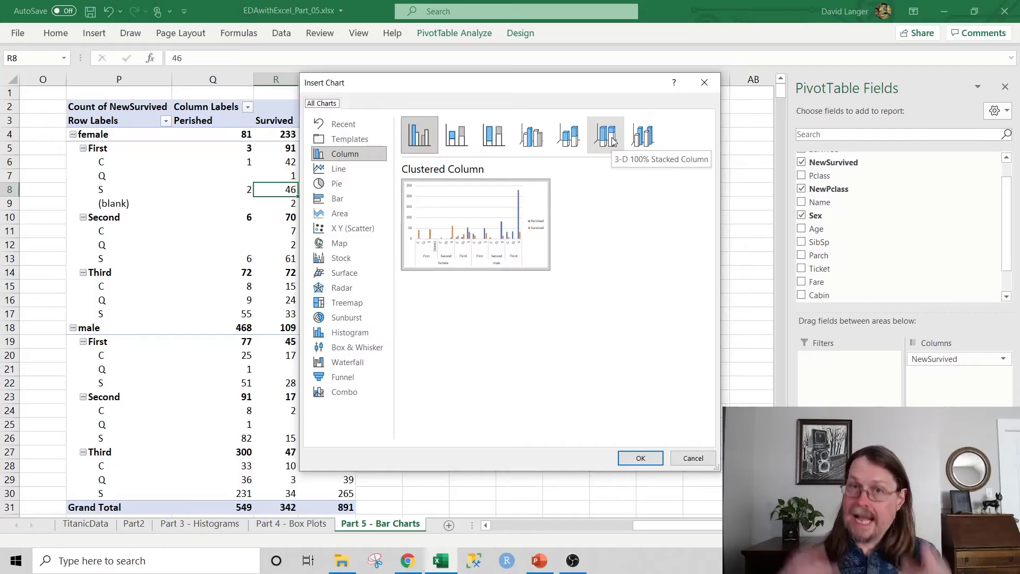
{"action": "left_click", "coordinate": [467, 147]}
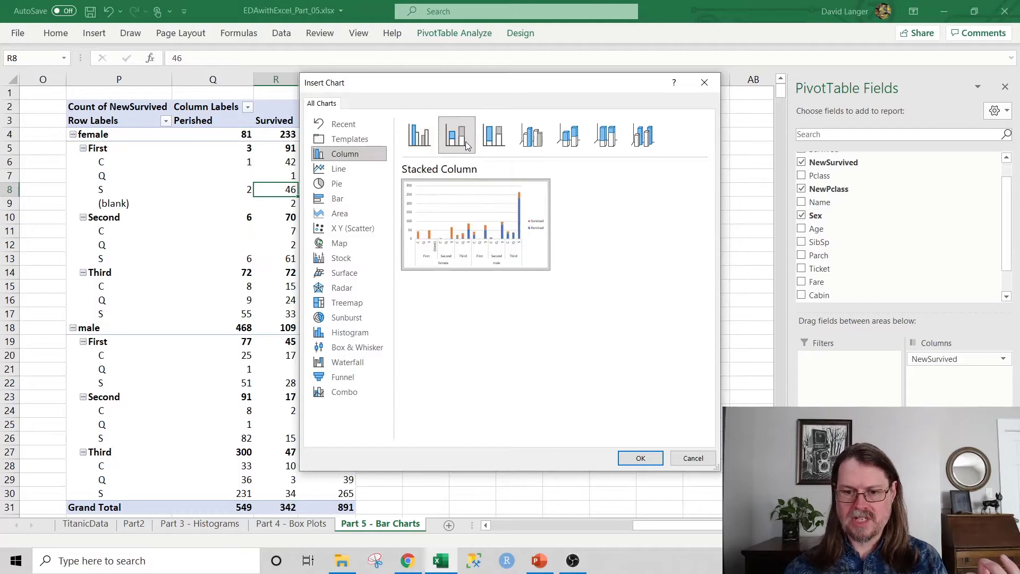
{"action": "left_click", "coordinate": [641, 458]}
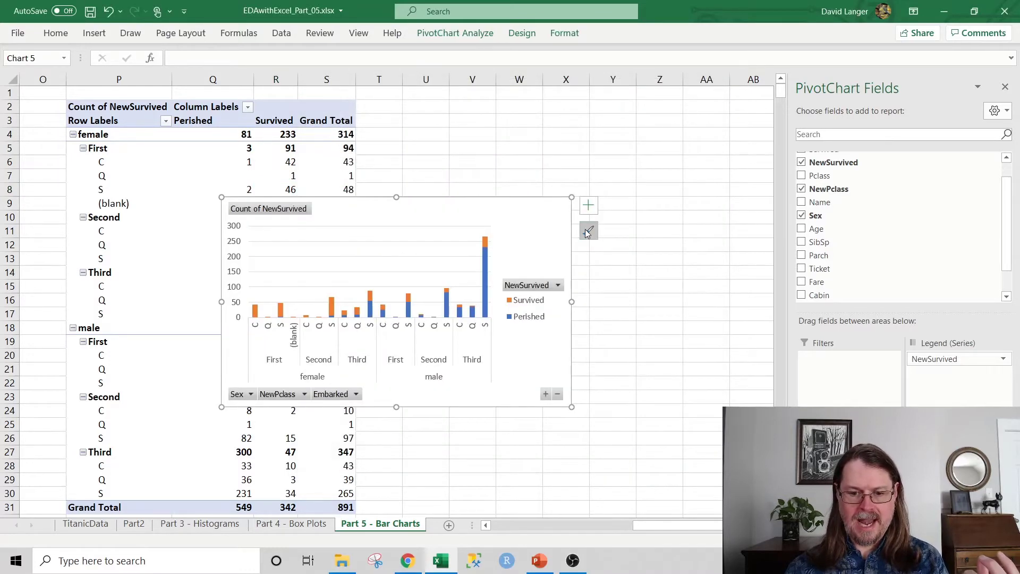
Step: Move the PivotChart below the PivotTable's Grand Total row so that its upper edge lies at about row 34
{"action": "scroll", "coordinate": [568, 240], "scroll_direction": "down", "scroll_amount": 3}
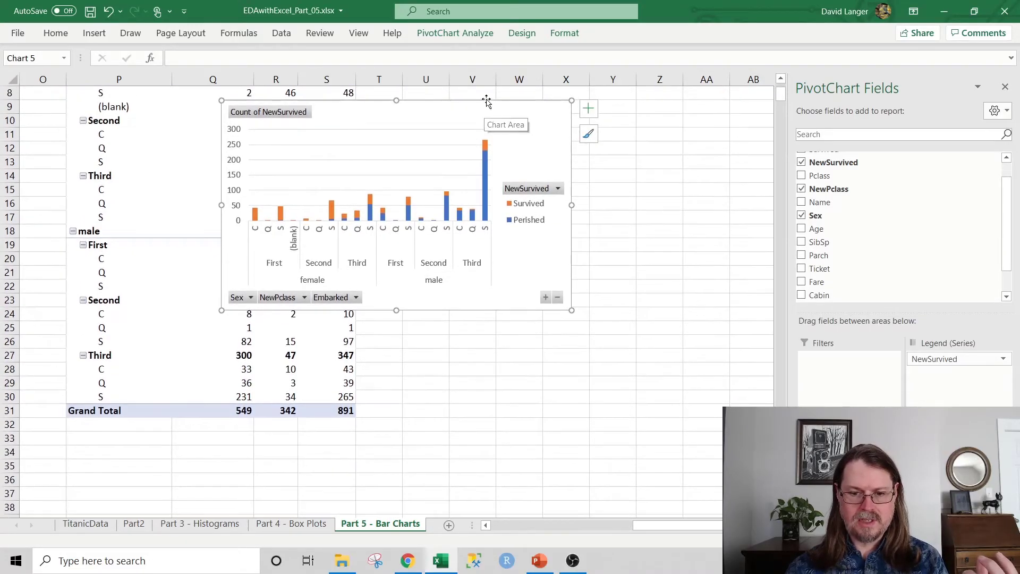
{"action": "left_click_drag", "start_coordinate": [485, 101], "coordinate": [330, 417]}
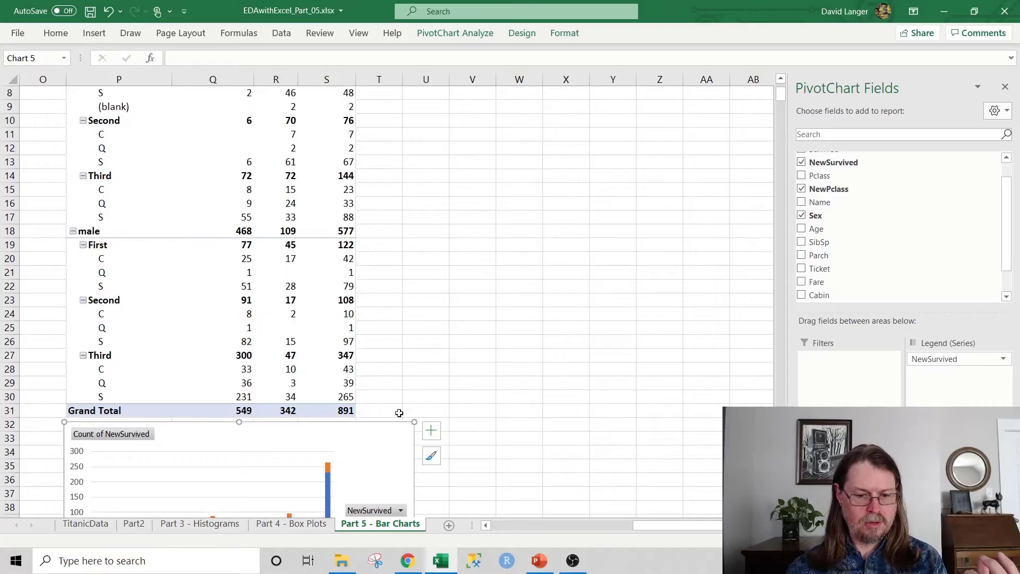
{"action": "scroll", "coordinate": [563, 345], "scroll_direction": "down", "scroll_amount": 7}
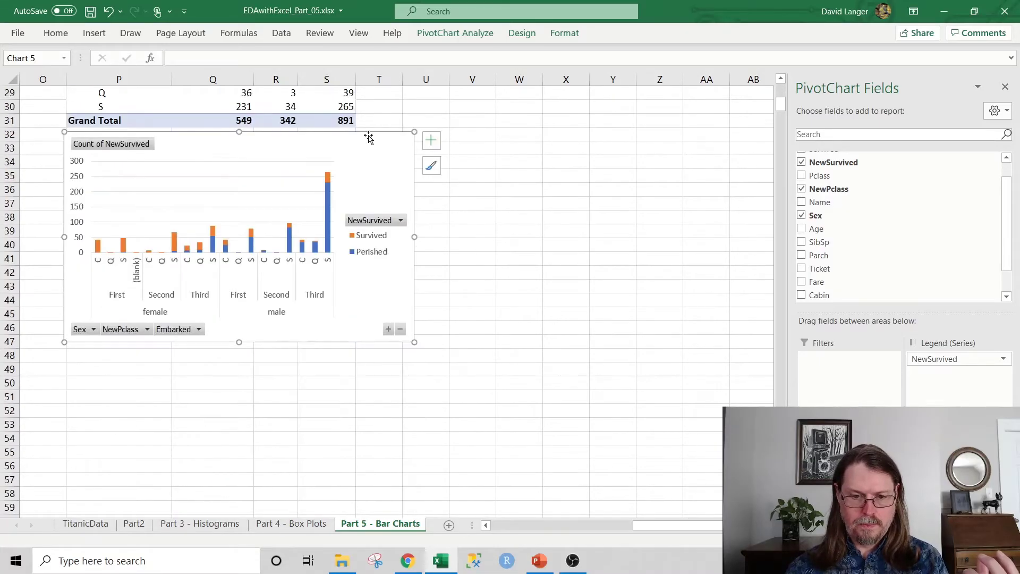
{"action": "left_click_drag", "start_coordinate": [367, 137], "coordinate": [370, 168]}
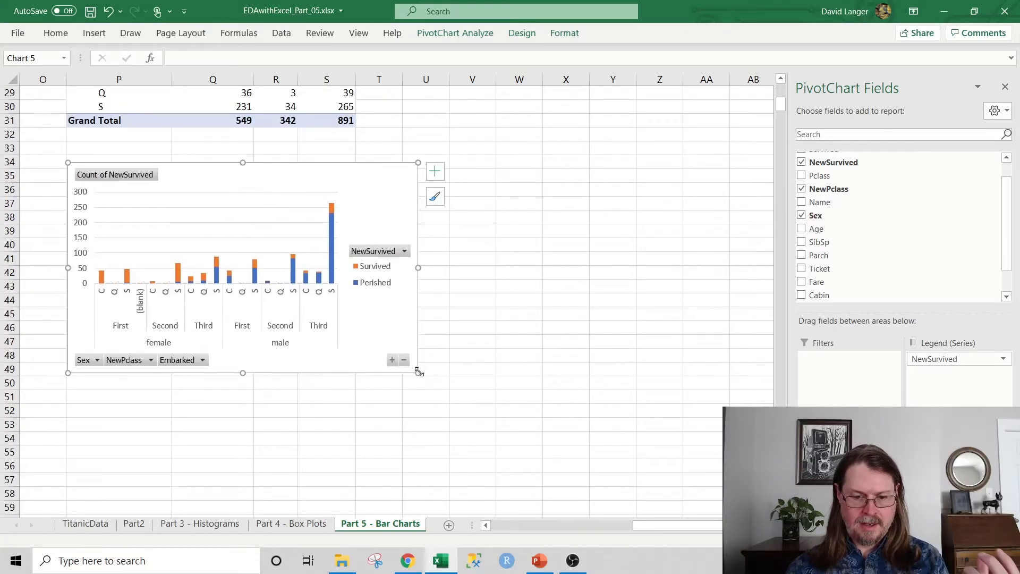
Step: Enlarge the stacked column PivotChart to span columns P to Y down to about row 57, and hide all its field buttons
{"action": "left_click_drag", "start_coordinate": [419, 372], "coordinate": [631, 488]}
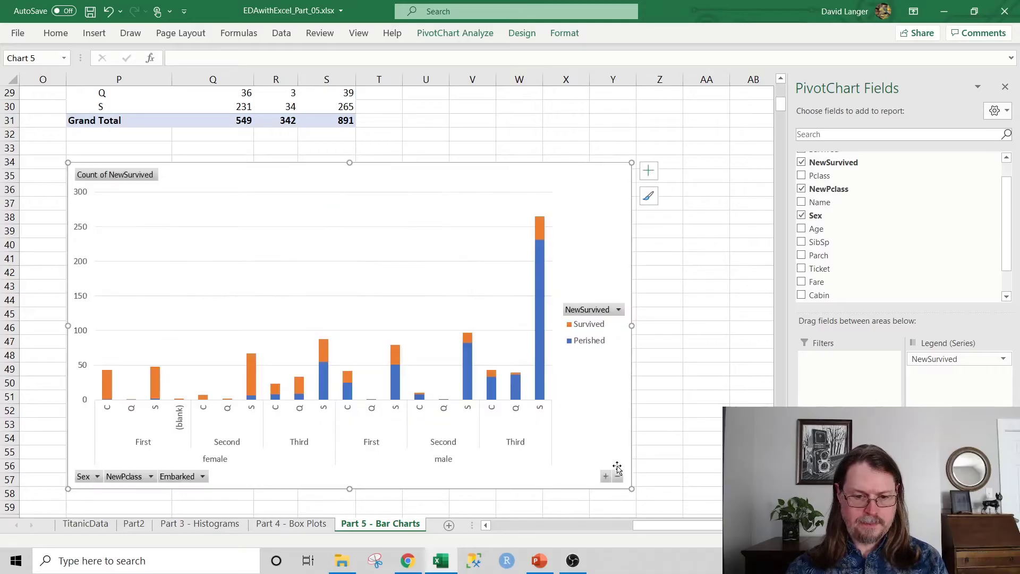
{"action": "right_click", "coordinate": [128, 179]}
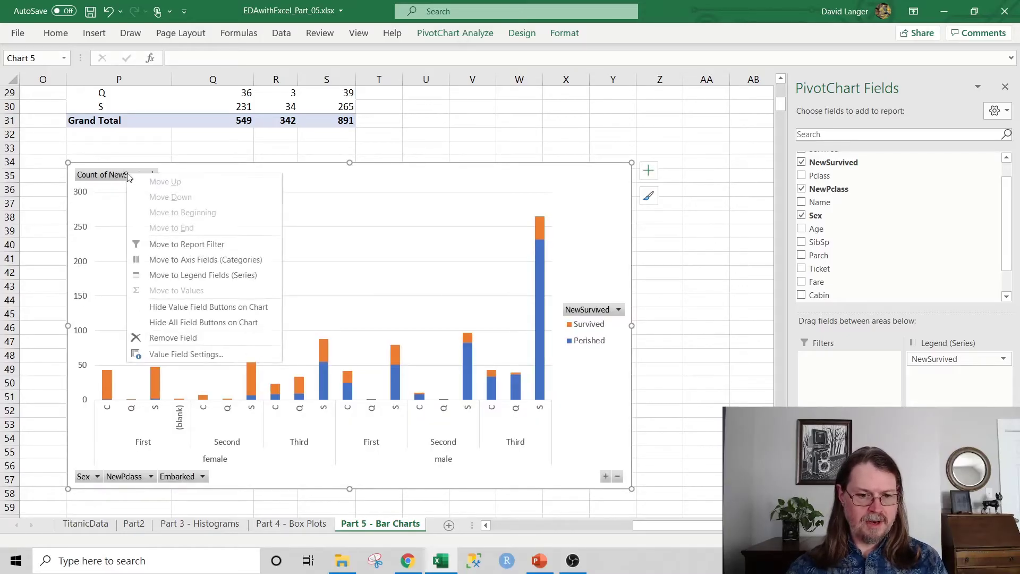
{"action": "left_click", "coordinate": [202, 323]}
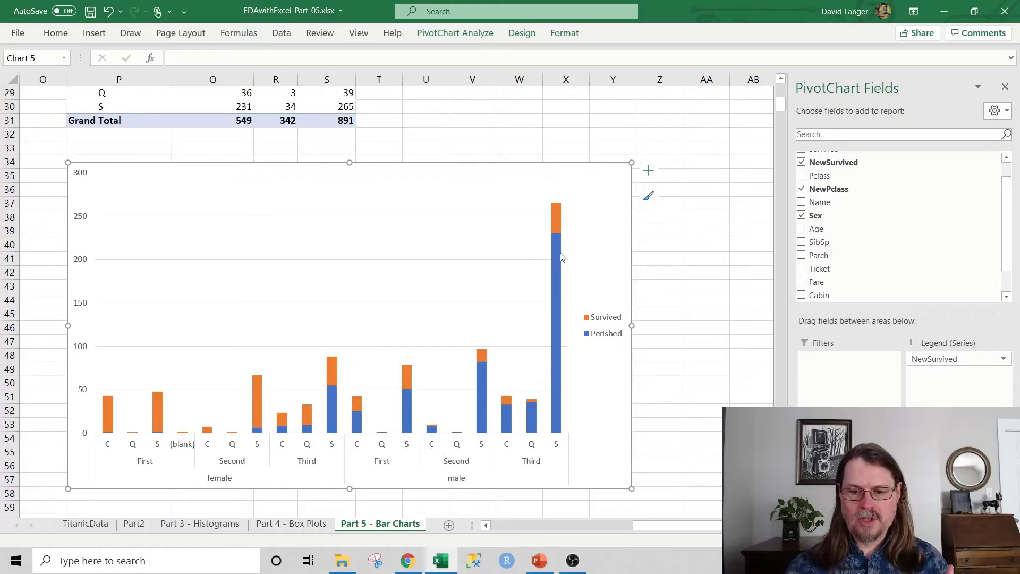
Step: Examine the Survived and Perished segments of the S embarkation columns across the male and female classes in the PivotChart
{"action": "mouse_move", "coordinate": [559, 276]}
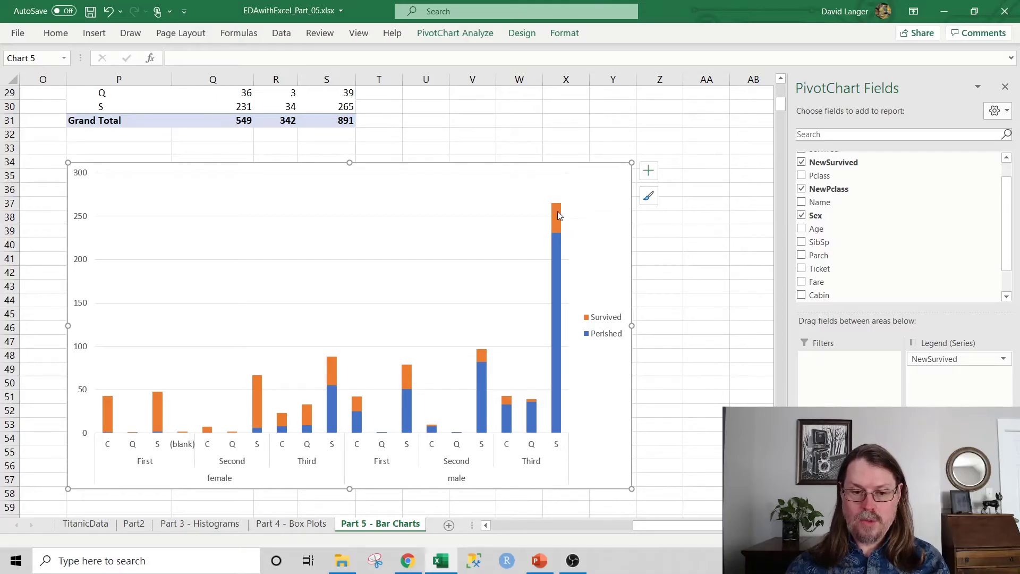
{"action": "mouse_move", "coordinate": [556, 209]}
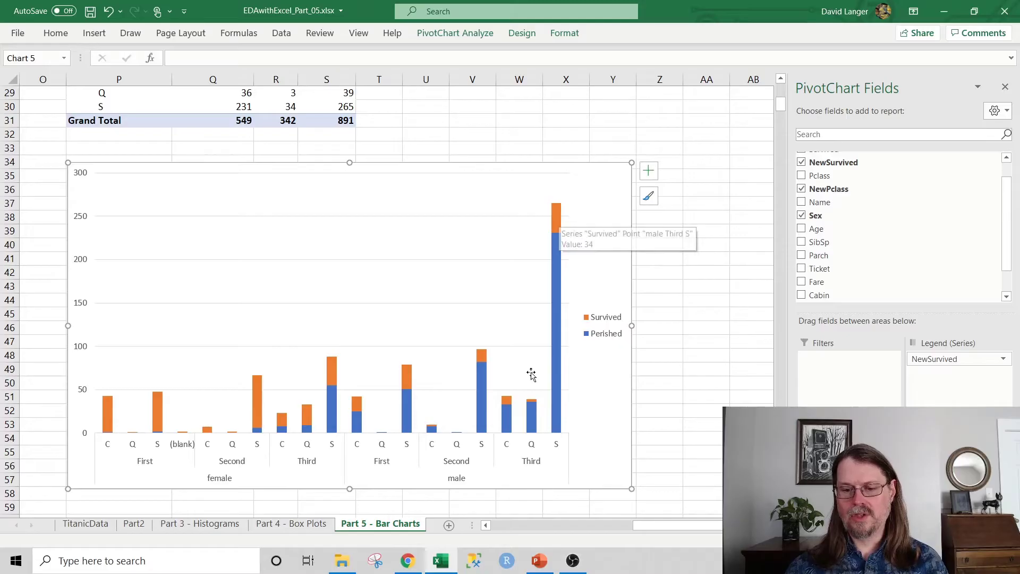
{"action": "mouse_move", "coordinate": [539, 423]}
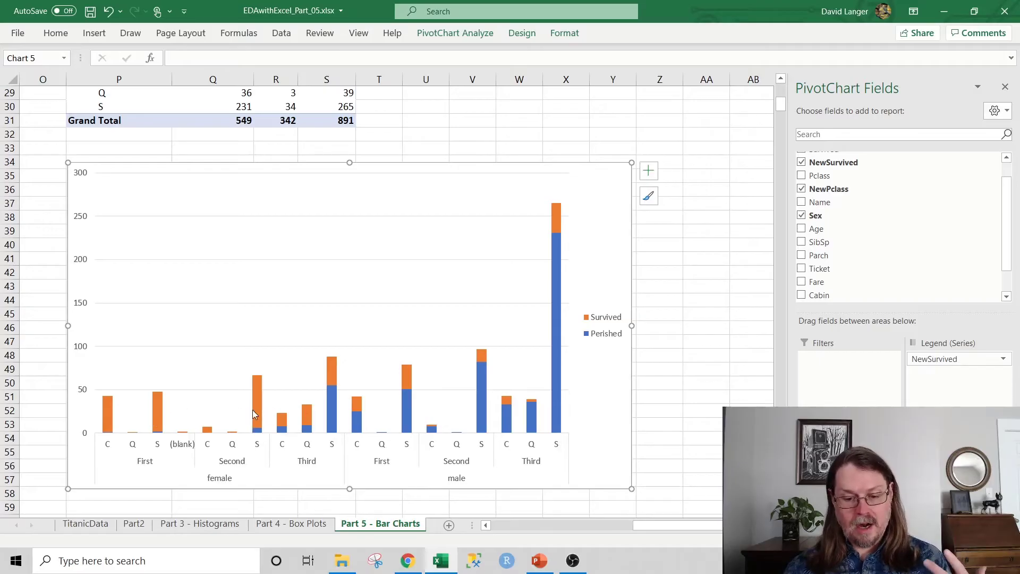
{"action": "mouse_move", "coordinate": [254, 414]}
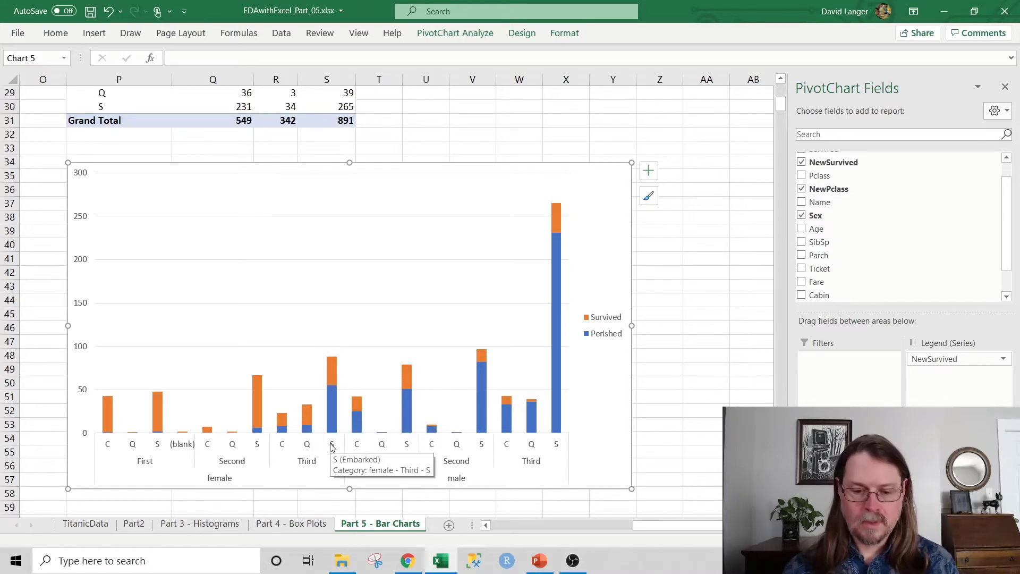
{"action": "mouse_move", "coordinate": [332, 407]}
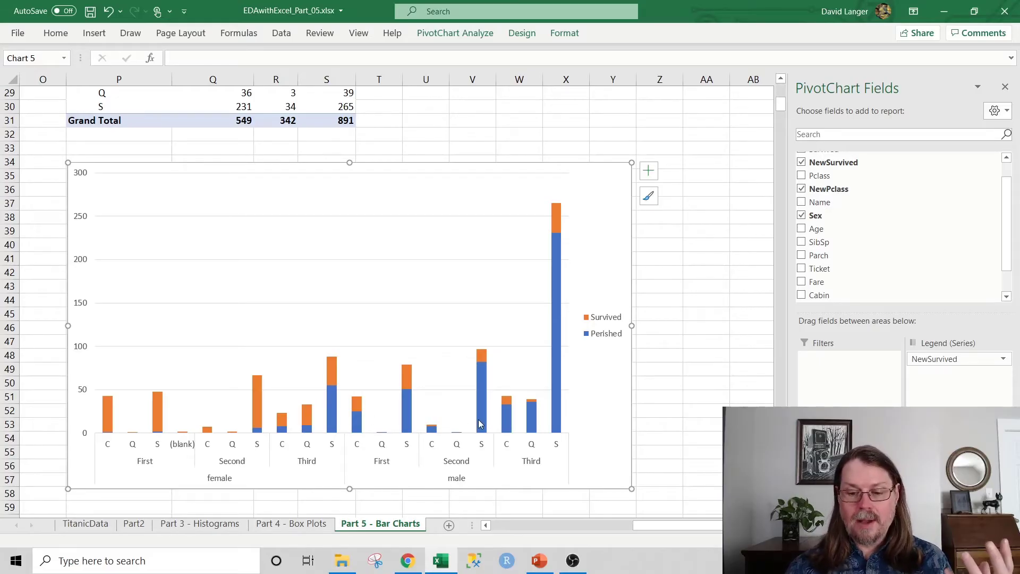
{"action": "mouse_move", "coordinate": [479, 423]}
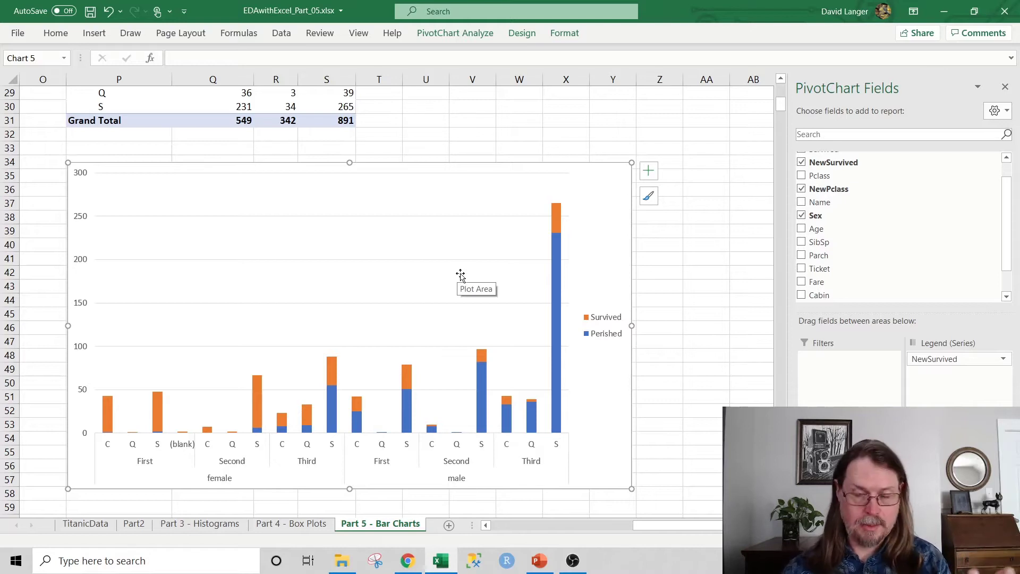
Step: Insert a 100% Stacked Column PivotChart from the PivotTable
{"action": "scroll", "coordinate": [460, 274], "scroll_direction": "up", "scroll_amount": 5}
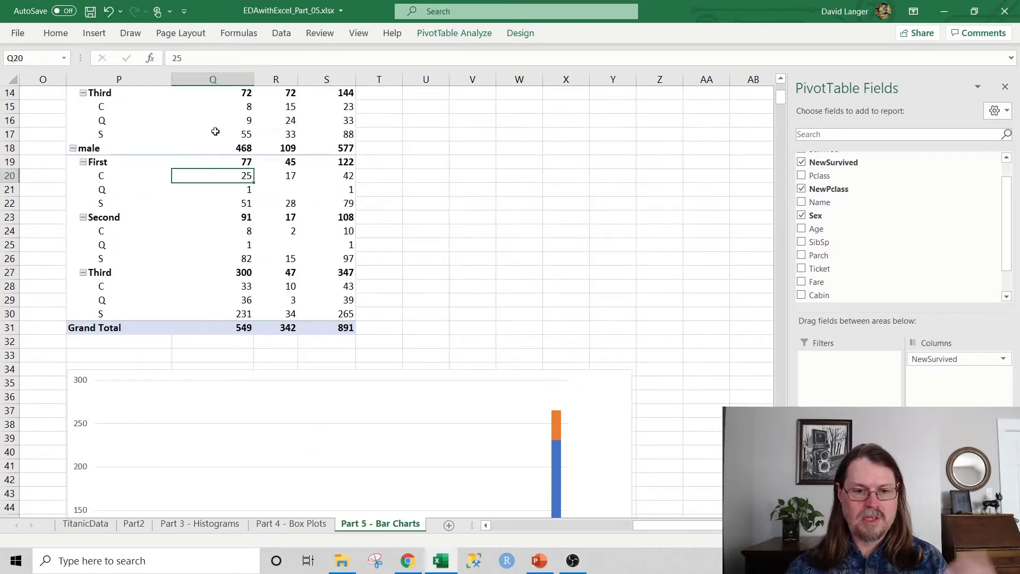
{"action": "left_click", "coordinate": [98, 36]}
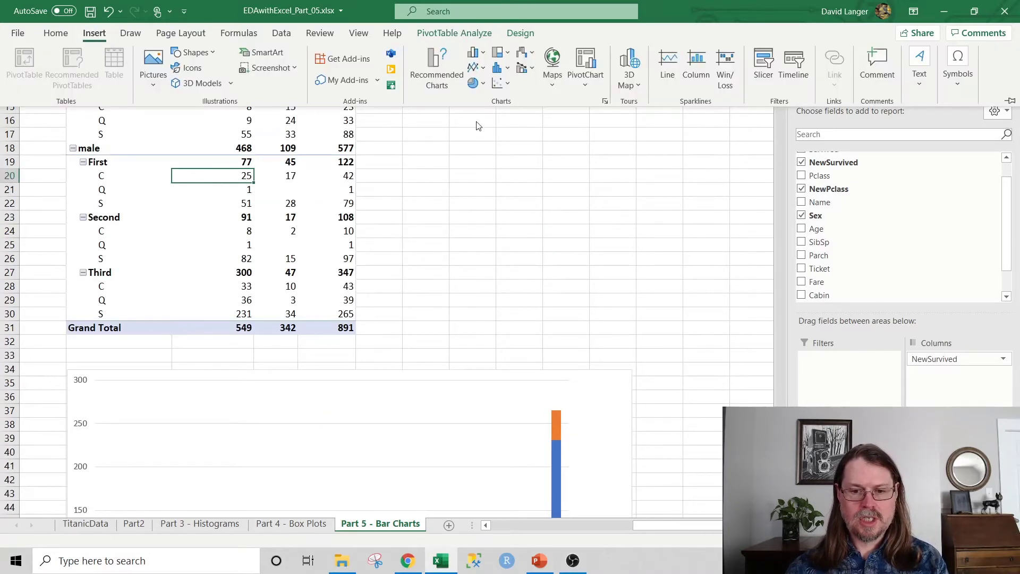
{"action": "left_click", "coordinate": [594, 78]}
{"action": "left_click", "coordinate": [594, 104]}
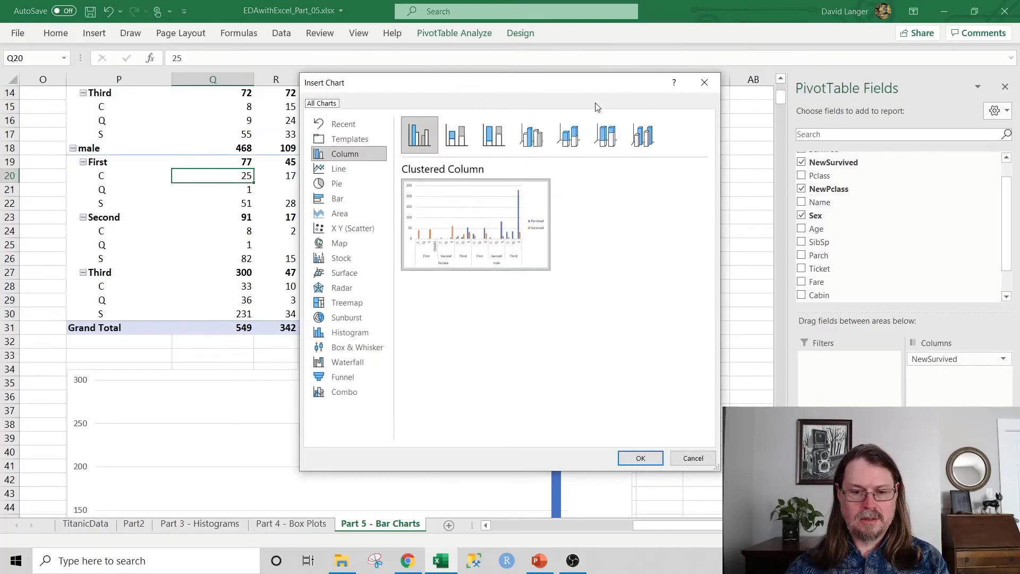
{"action": "left_click", "coordinate": [493, 142]}
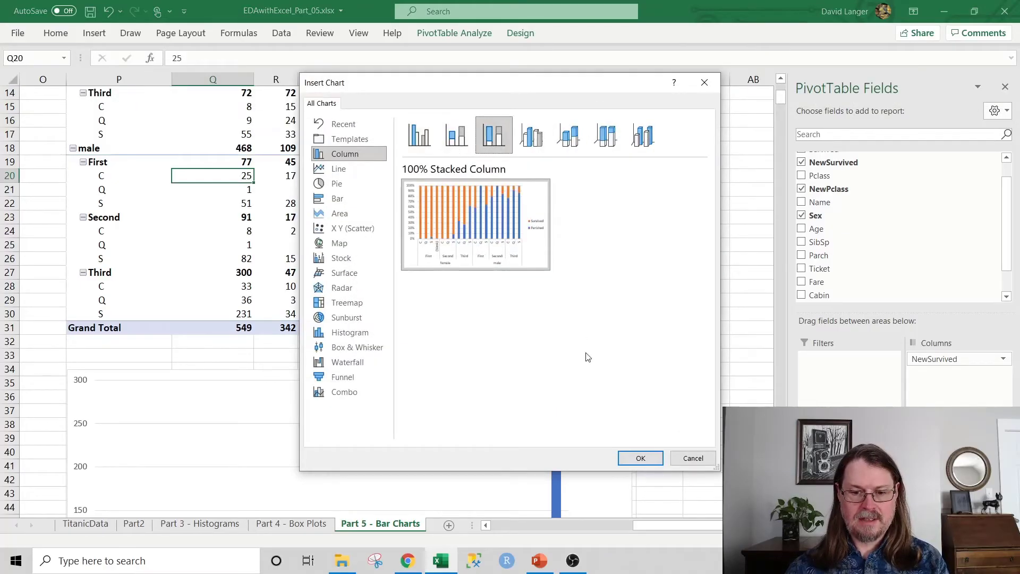
{"action": "left_click", "coordinate": [638, 459]}
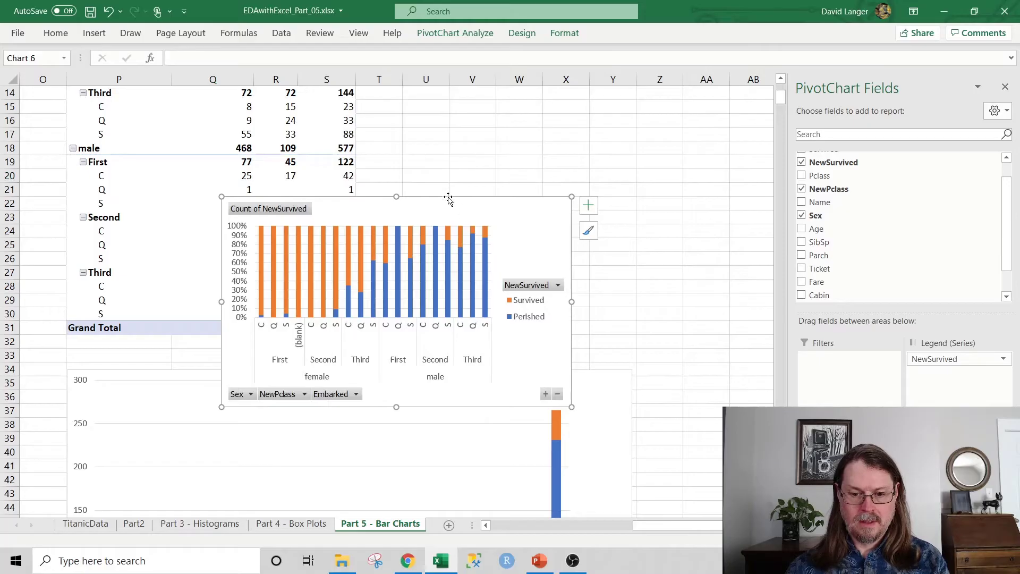
Step: Move the 100% stacked PivotChart directly below the first chart, with its upper edge at about row 58 and its side aligned to column P
{"action": "left_click_drag", "start_coordinate": [448, 198], "coordinate": [470, 394]}
{"action": "scroll", "coordinate": [504, 335], "scroll_direction": "down", "scroll_amount": 2}
{"action": "scroll", "coordinate": [505, 335], "scroll_direction": "down", "scroll_amount": 4}
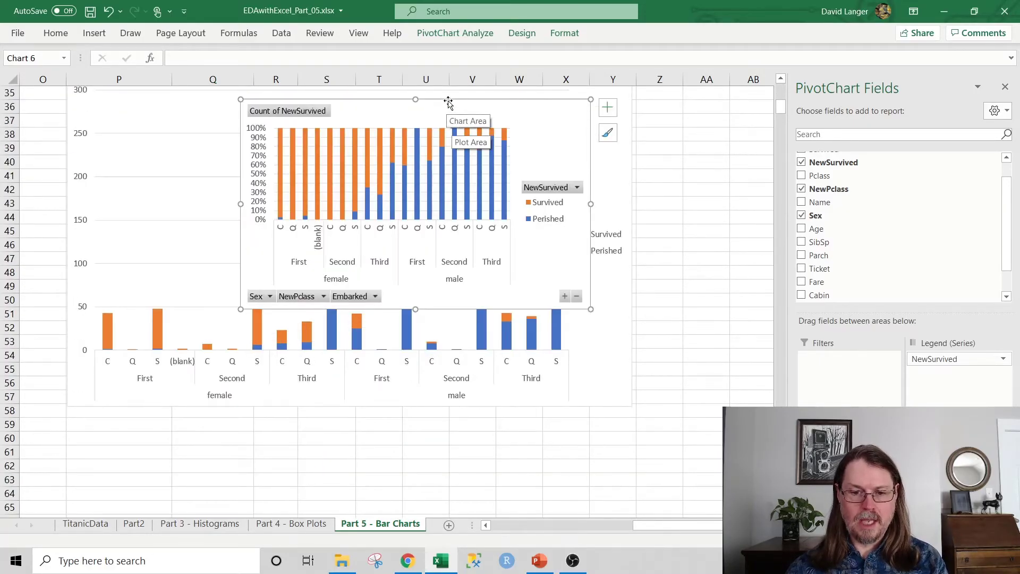
{"action": "left_click_drag", "start_coordinate": [446, 110], "coordinate": [274, 413]}
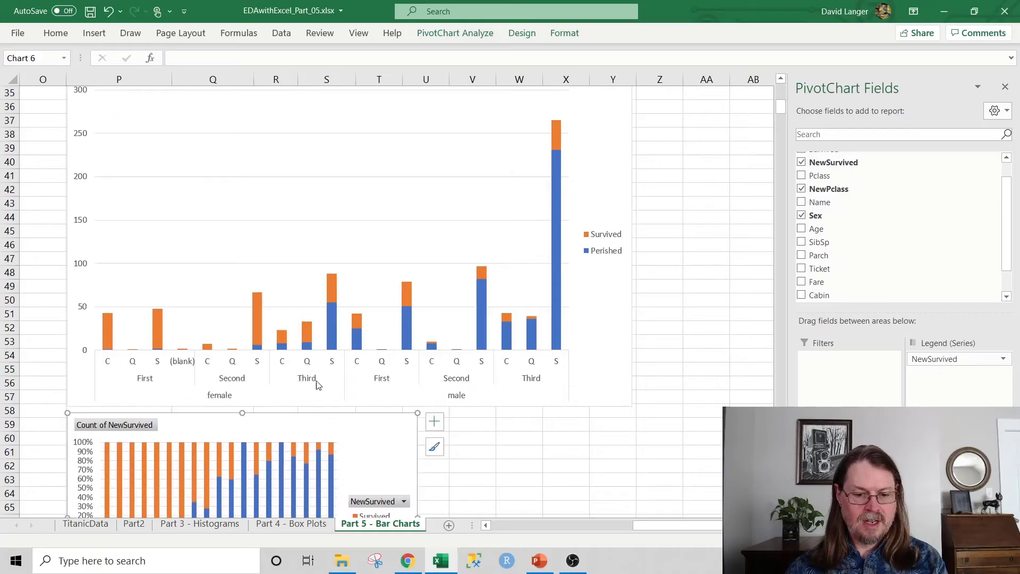
{"action": "scroll", "coordinate": [363, 381], "scroll_direction": "down", "scroll_amount": 4}
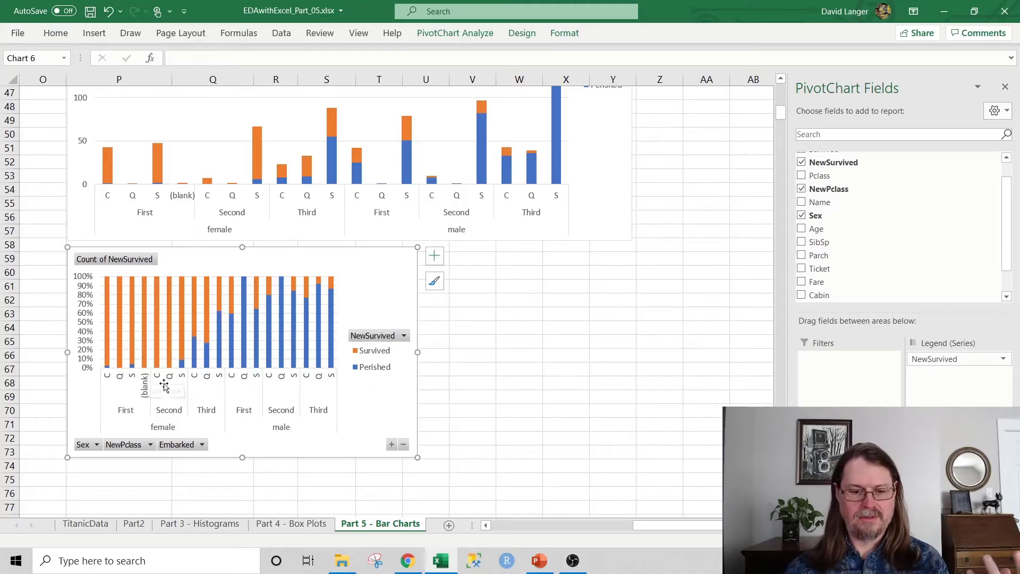
Step: Hide all field buttons on the 100% stacked chart, enlarge it to the first chart's width, and move it down to about row 60
{"action": "right_click", "coordinate": [189, 448]}
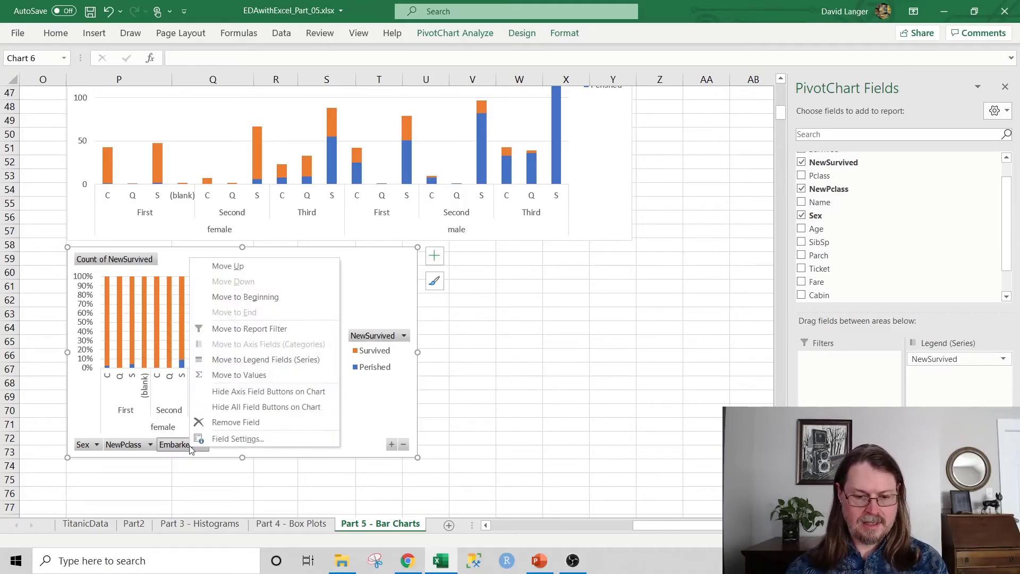
{"action": "left_click", "coordinate": [267, 407]}
{"action": "left_click_drag", "start_coordinate": [418, 457], "coordinate": [633, 517]}
{"action": "scroll", "coordinate": [603, 375], "scroll_direction": "down", "scroll_amount": 2}
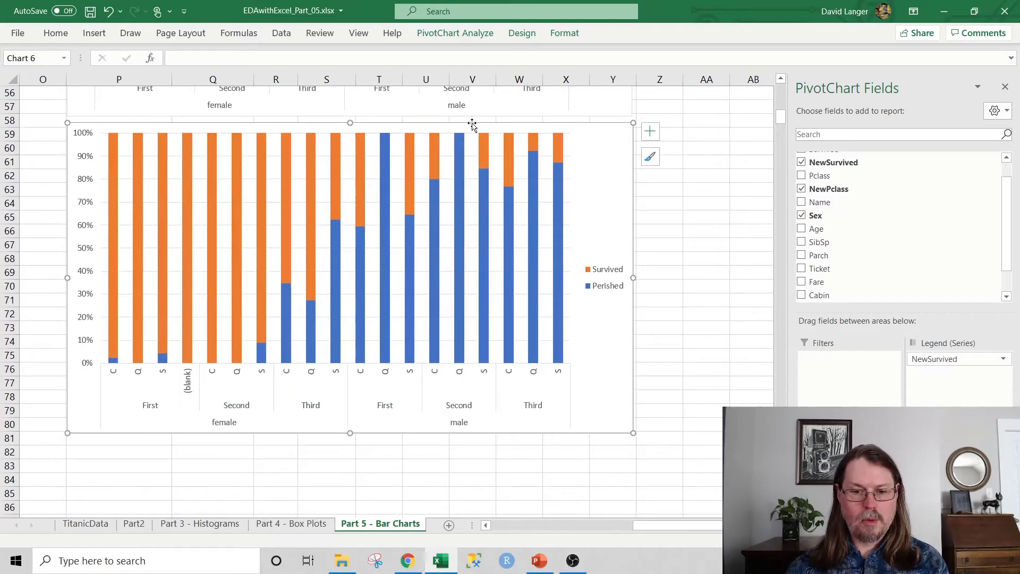
{"action": "left_click_drag", "start_coordinate": [472, 124], "coordinate": [471, 148]}
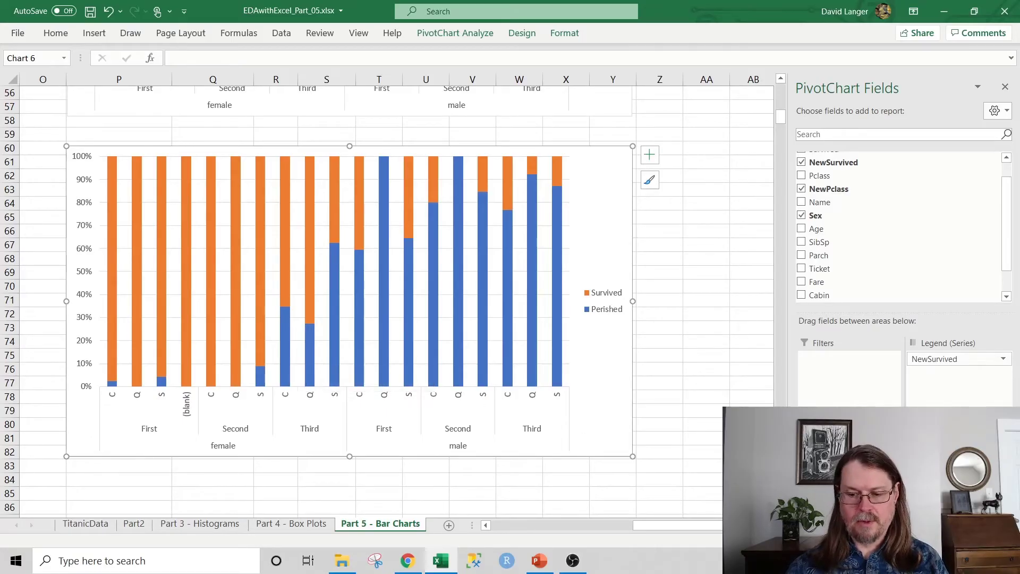
Step: Remove the Embarked field from the PivotChart to show survival by sex and class only, and add it back
{"action": "left_click_drag", "start_coordinate": [741, 367], "coordinate": [713, 339]}
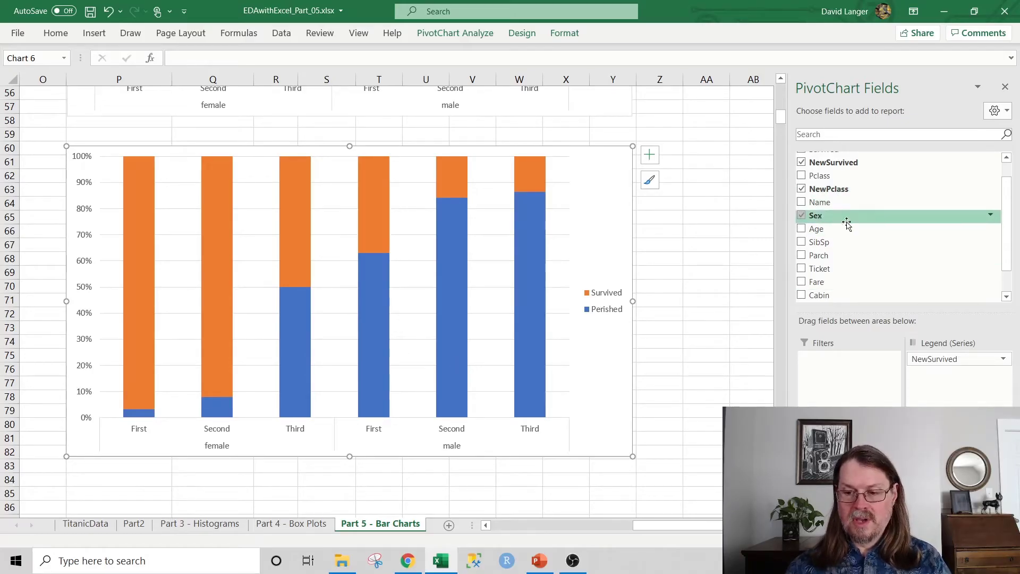
{"action": "scroll", "coordinate": [853, 225], "scroll_direction": "up", "scroll_amount": 1}
{"action": "scroll", "coordinate": [859, 225], "scroll_direction": "down", "scroll_amount": 2}
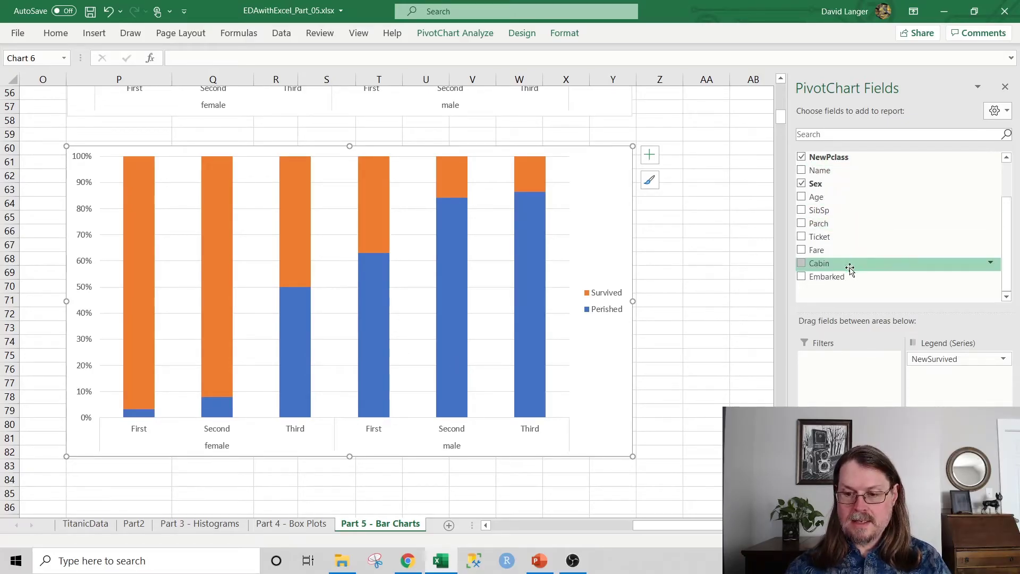
{"action": "left_click", "coordinate": [801, 276]}
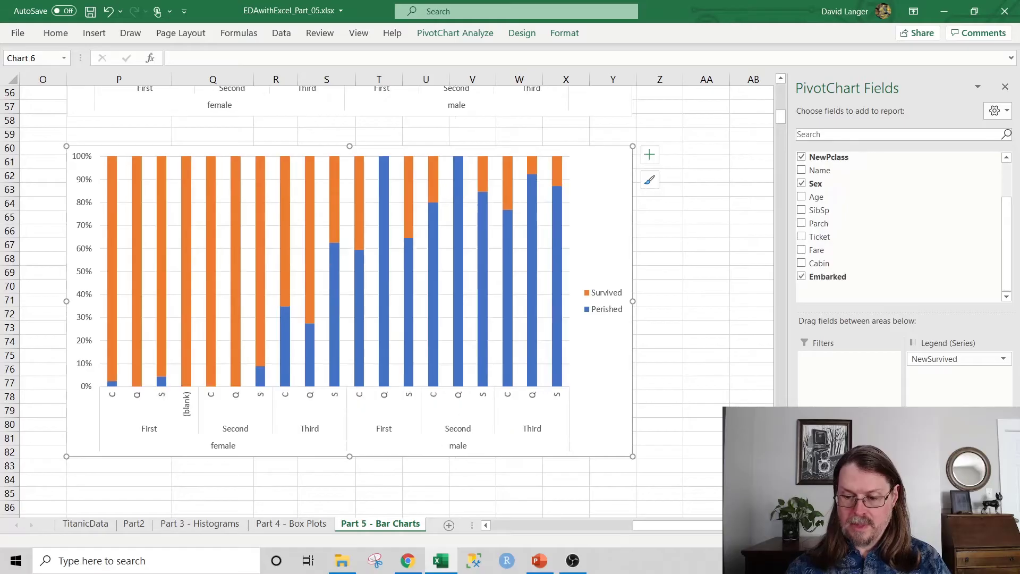
Step: Remove the NewPclass field from the PivotChart axis and restore it between Sex and Embarked
{"action": "left_click_drag", "start_coordinate": [850, 437], "coordinate": [735, 338]}
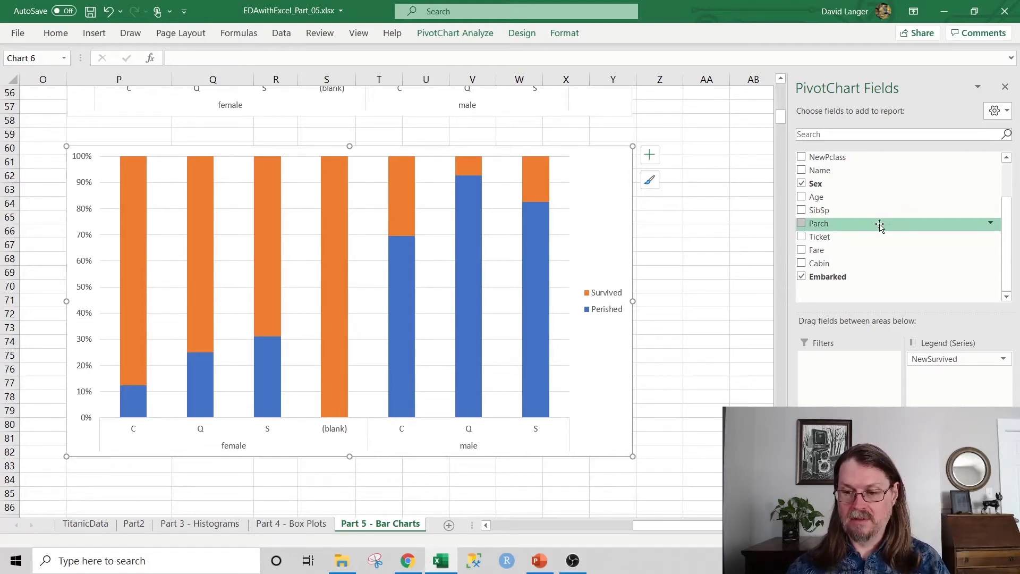
{"action": "scroll", "coordinate": [864, 231], "scroll_direction": "up", "scroll_amount": 1}
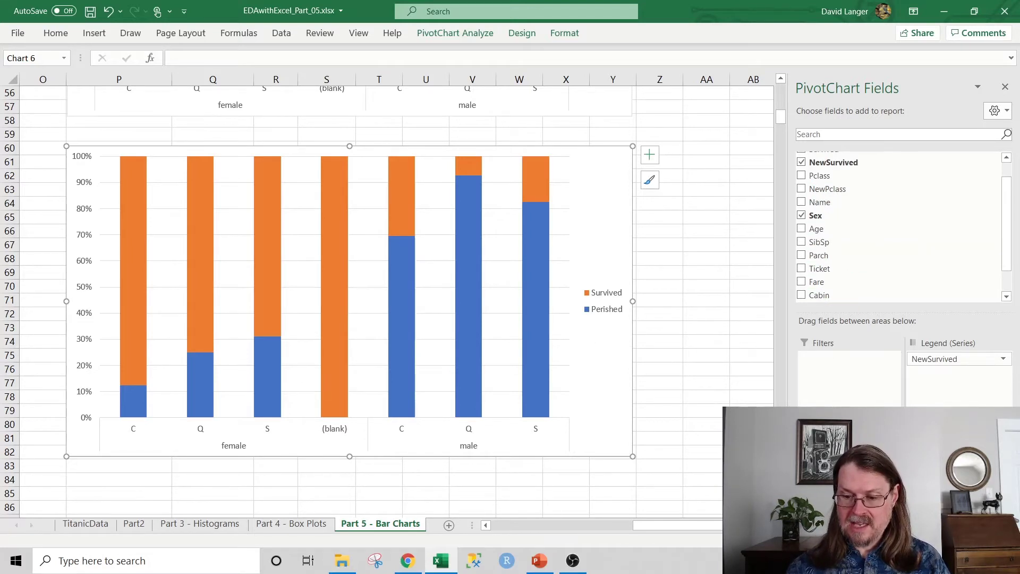
{"action": "left_click", "coordinate": [801, 189]}
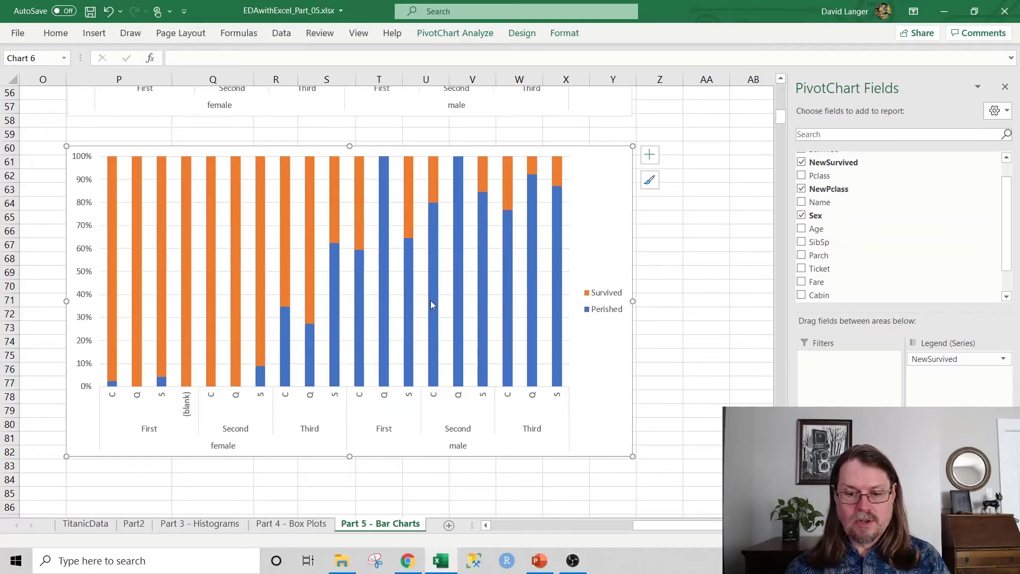
Step: Compare the male columns with and without embarkation by taking Embarked out of the PivotChart and adding it again
{"action": "mouse_move", "coordinate": [431, 304]}
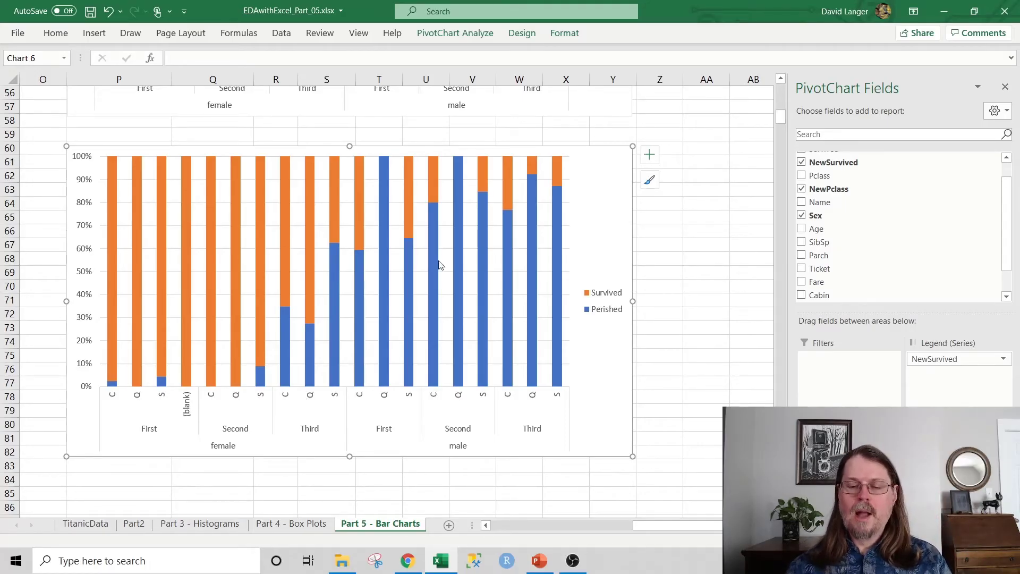
{"action": "mouse_move", "coordinate": [529, 260]}
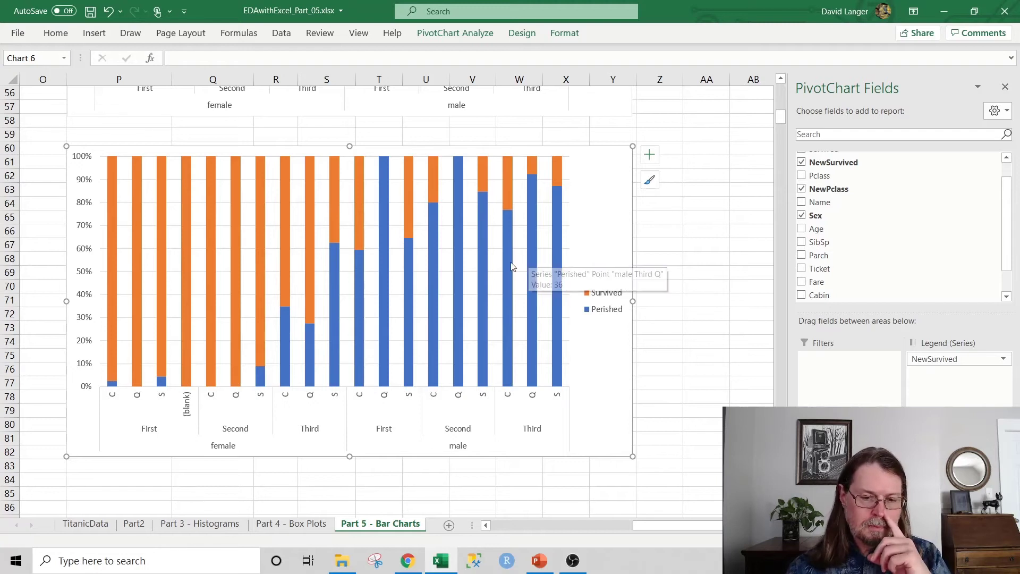
{"action": "mouse_move", "coordinate": [477, 279]}
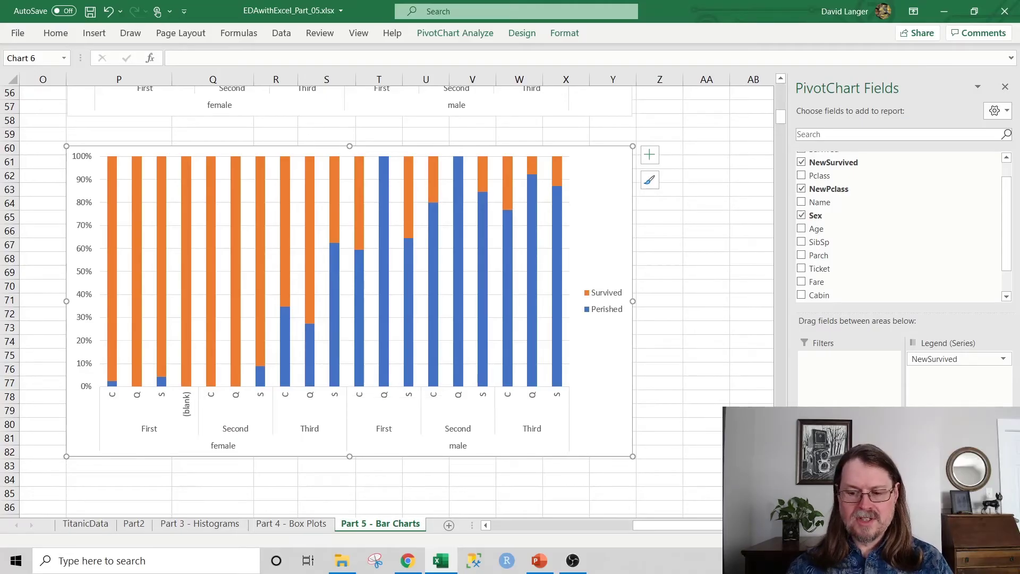
{"action": "left_click_drag", "start_coordinate": [828, 457], "coordinate": [712, 353]}
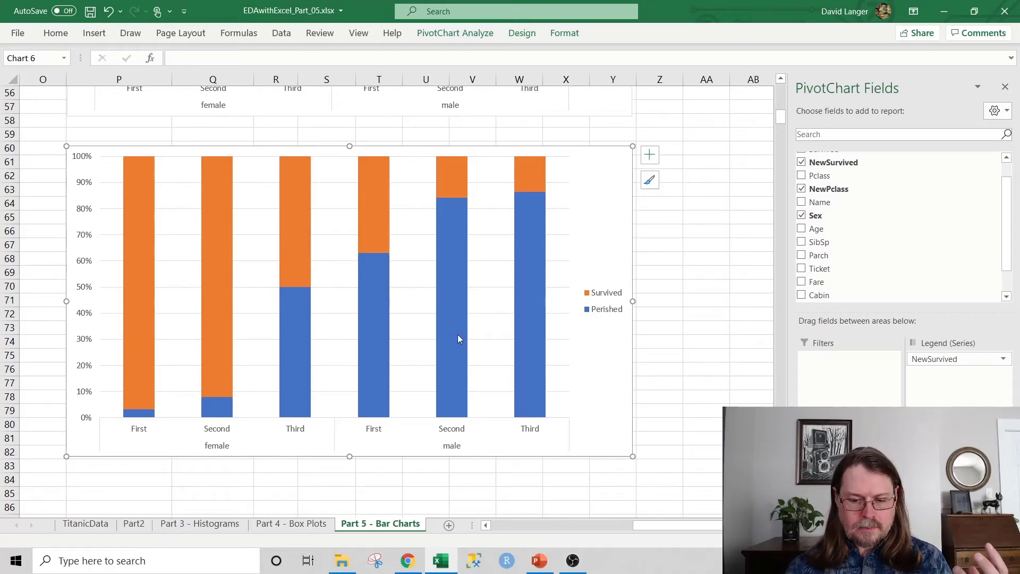
{"action": "mouse_move", "coordinate": [458, 337]}
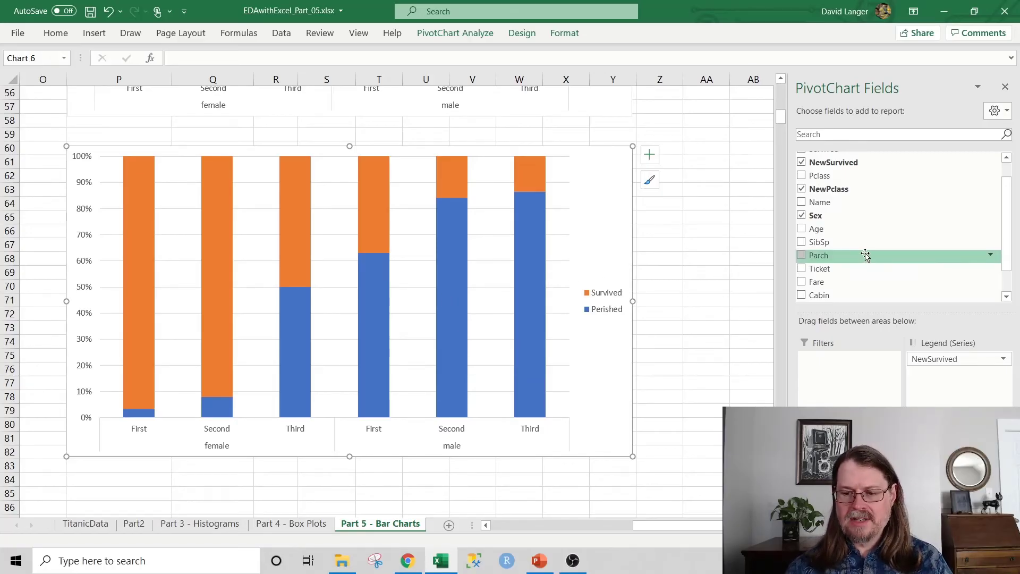
{"action": "scroll", "coordinate": [865, 254], "scroll_direction": "down", "scroll_amount": 1}
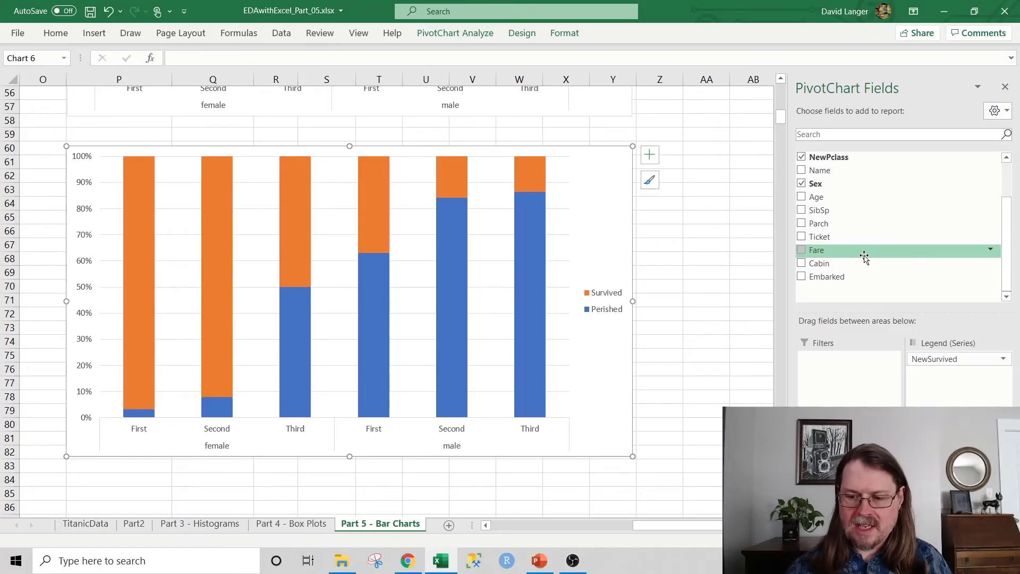
{"action": "left_click", "coordinate": [801, 277]}
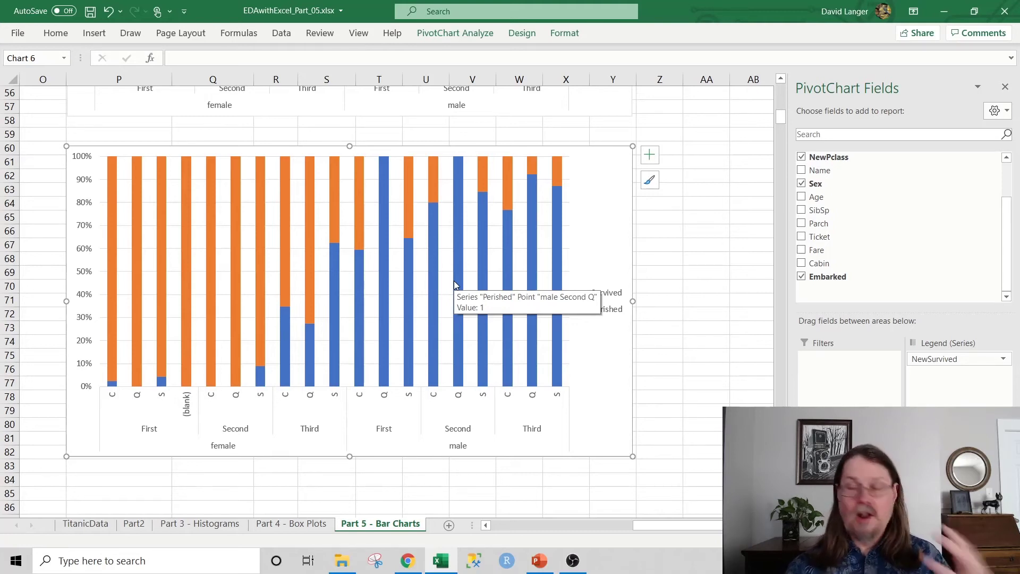
Step: Switch to the PowerPoint slide show and advance from the passenger count charts to the passenger proportion charts
{"action": "left_click", "coordinate": [539, 562]}
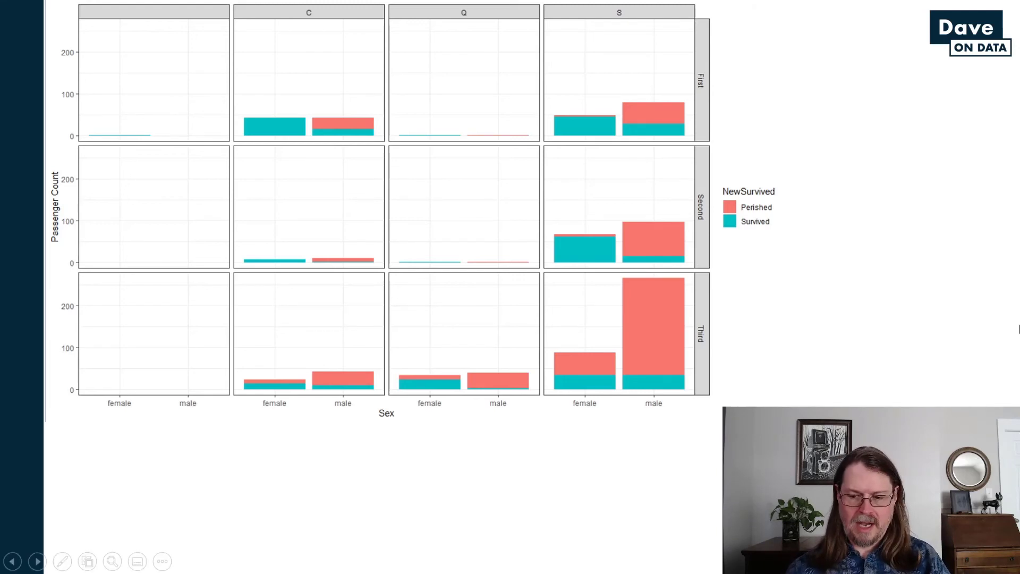
{"action": "key", "text": "Right"}
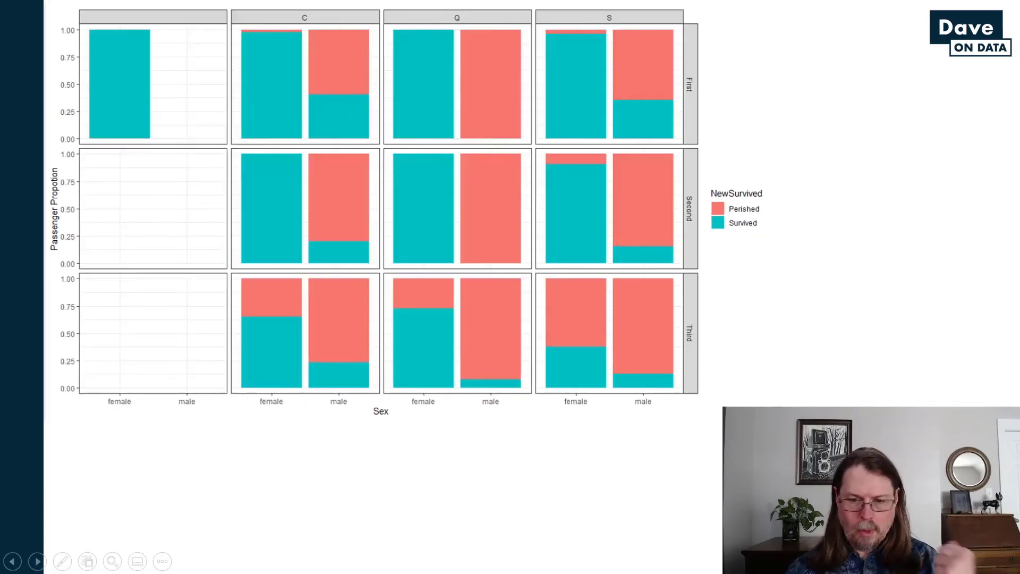